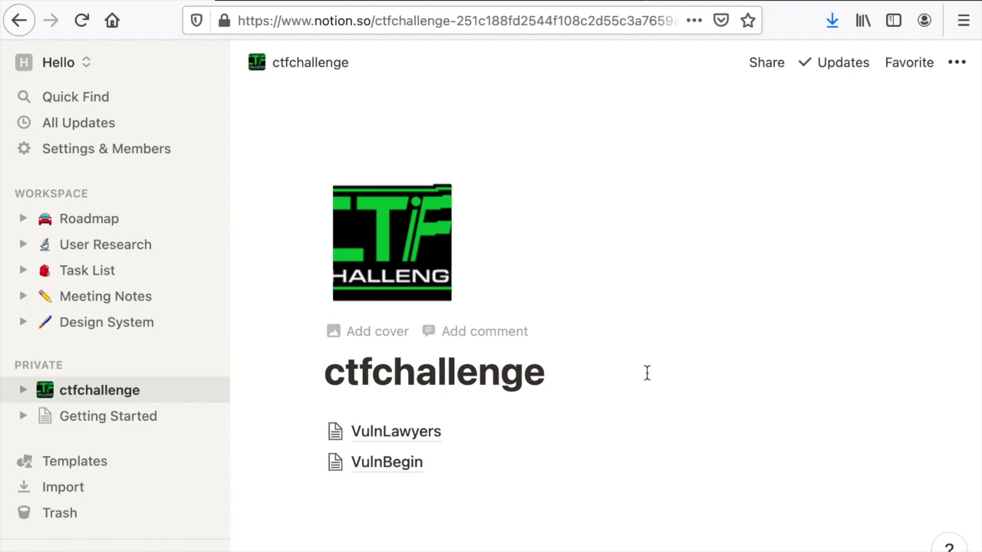
Run the ./become-a-better-hacker command and scroll through its output.
type("./")
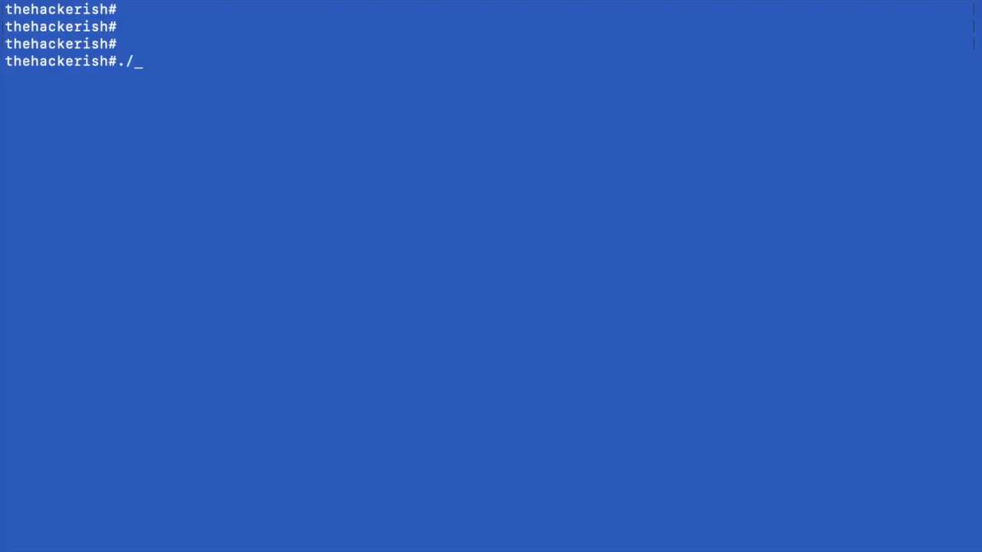
type("become-a-better-hacker")
key("Return")
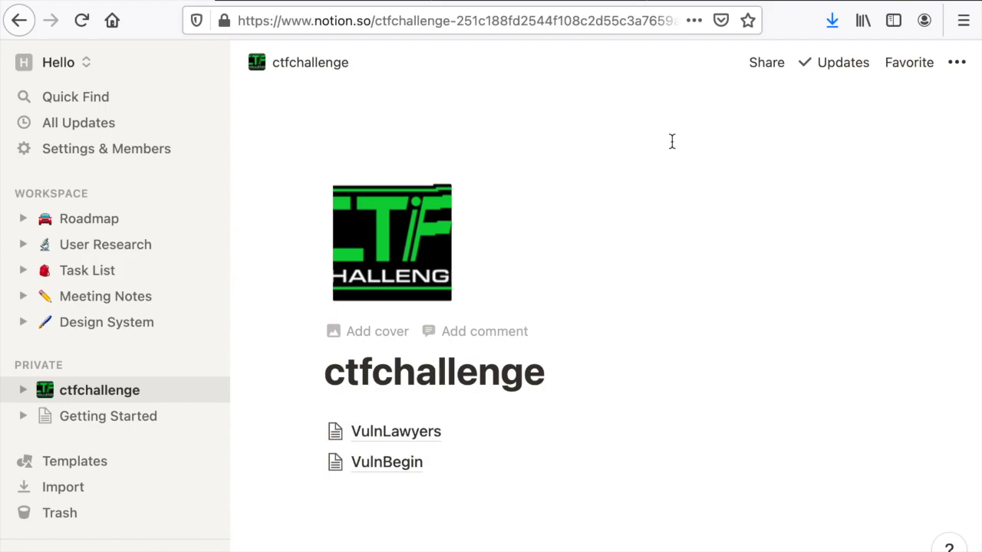
scroll(678, 263, "down", 2)
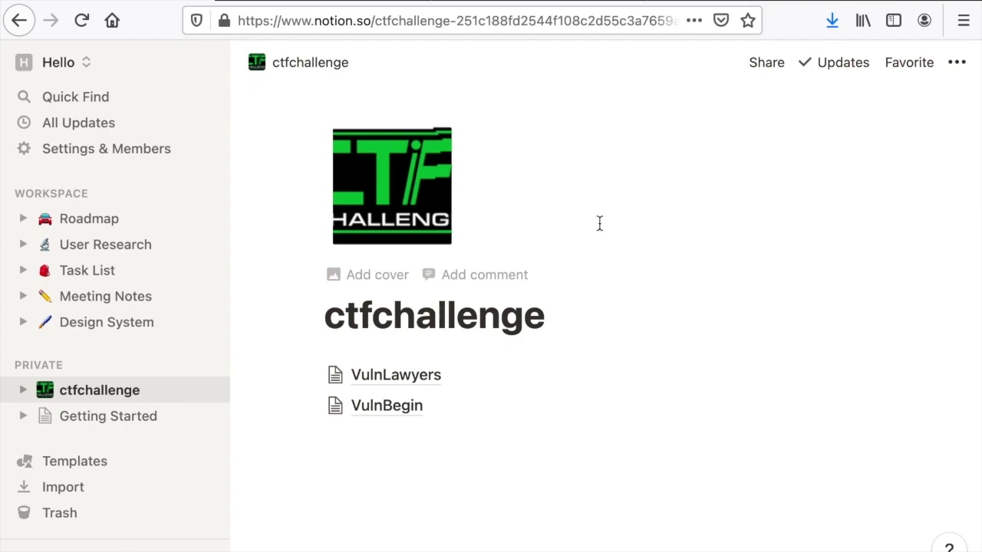
scroll(525, 226, "up", 2)
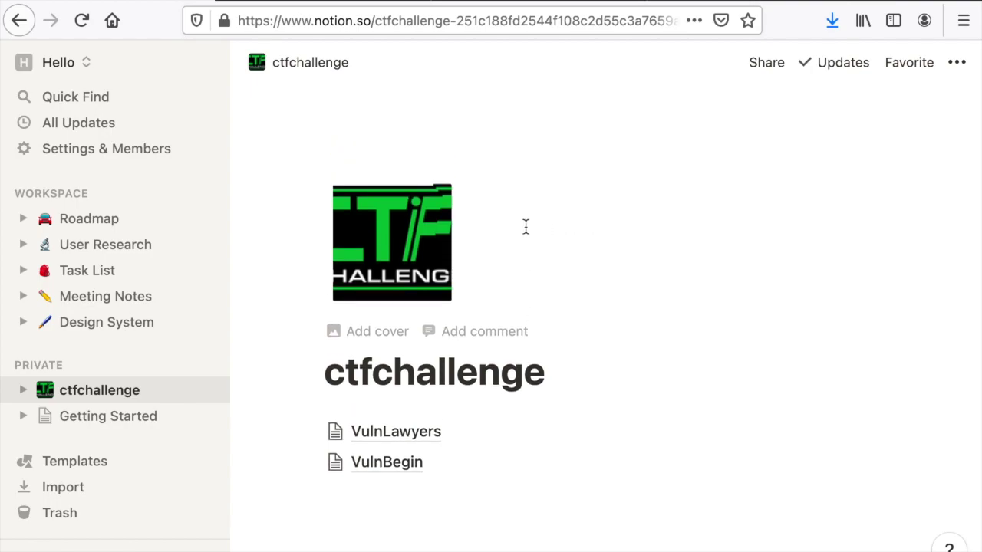
Switch to the Bitbucket homepage and scroll down through it.
left_click(326, 6)
scroll(250, 244, "down", 4)
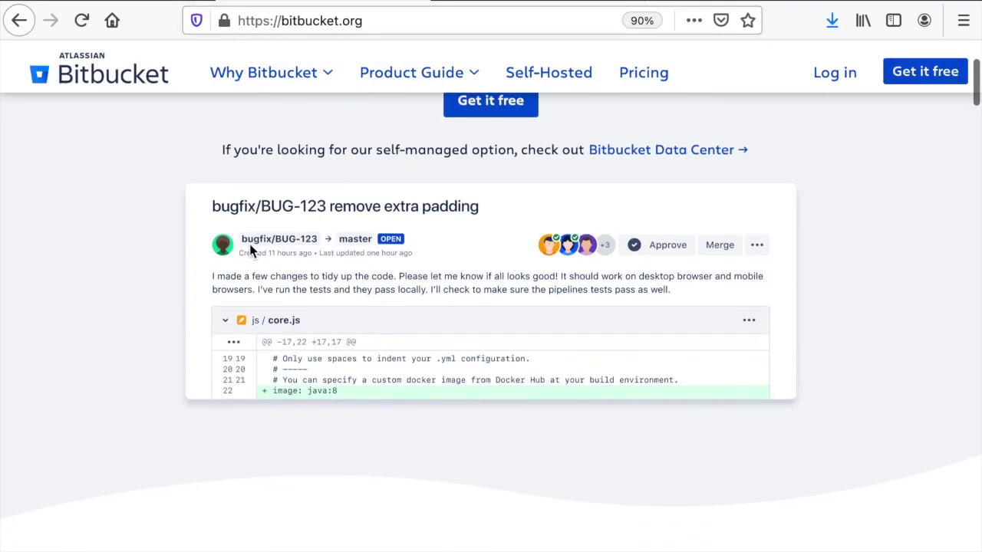
scroll(250, 244, "down", 3)
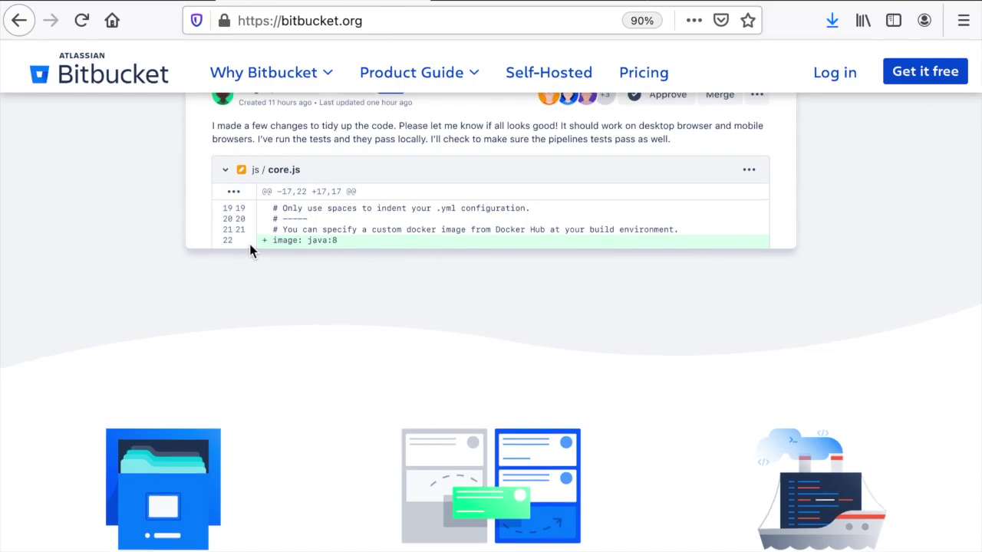
scroll(249, 244, "down", 3)
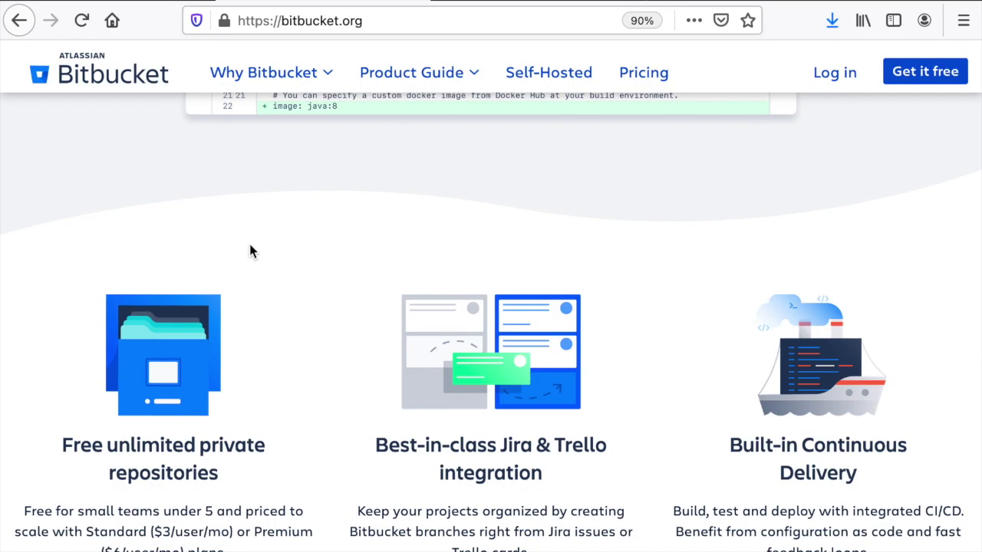
Return to the ctfchallenge page in Notion and open its ••• page options menu.
left_click(171, 1)
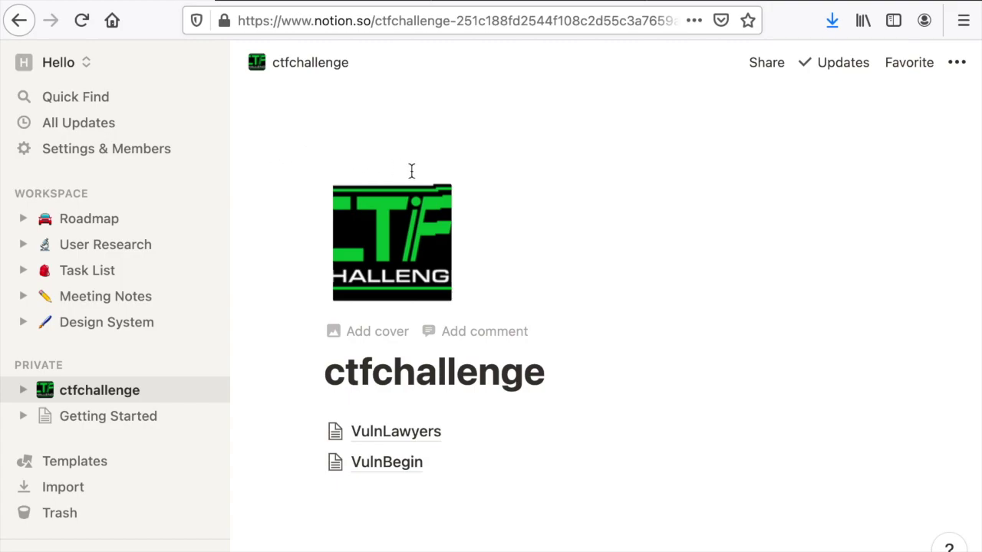
left_click(957, 64)
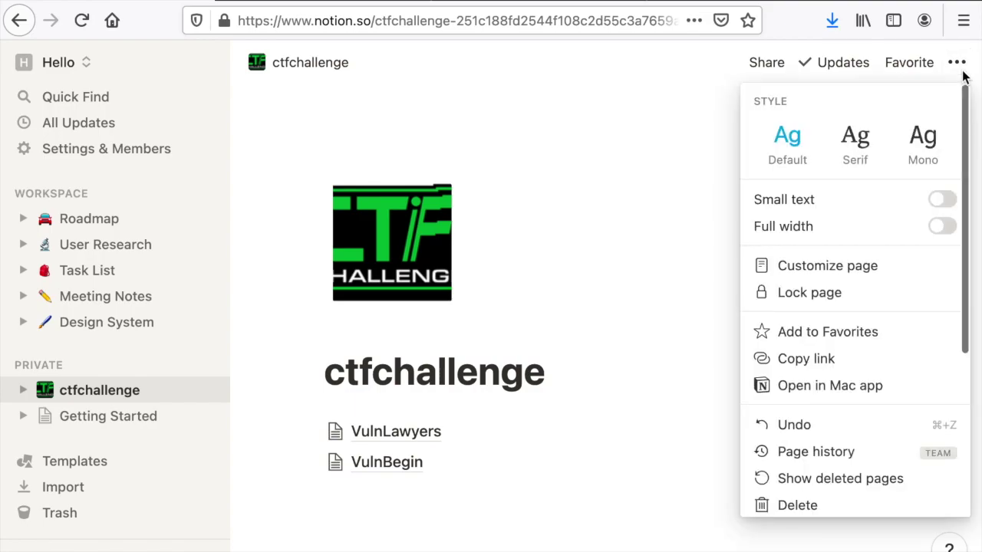
scroll(801, 424, "down", 5)
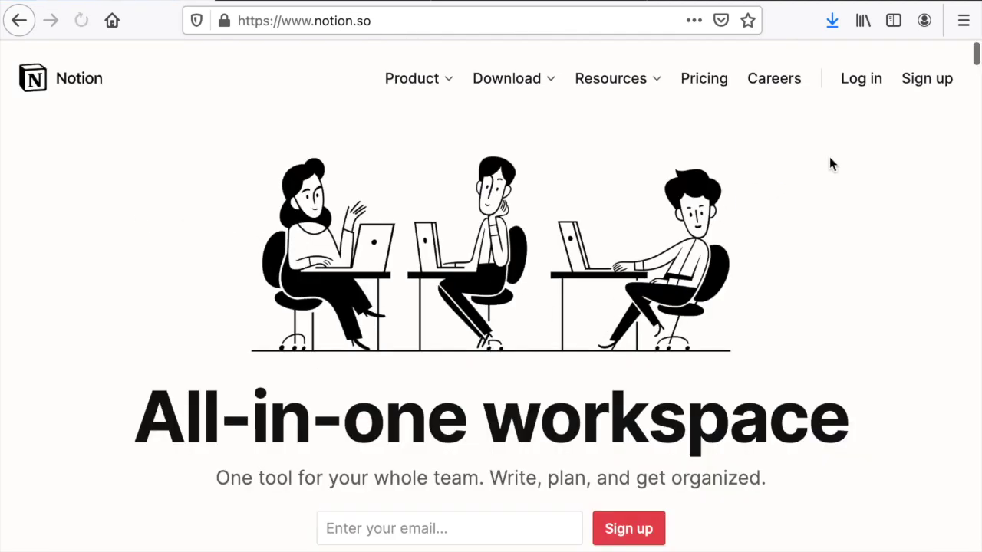
scroll(857, 253, "down", 2)
scroll(857, 253, "up", 2)
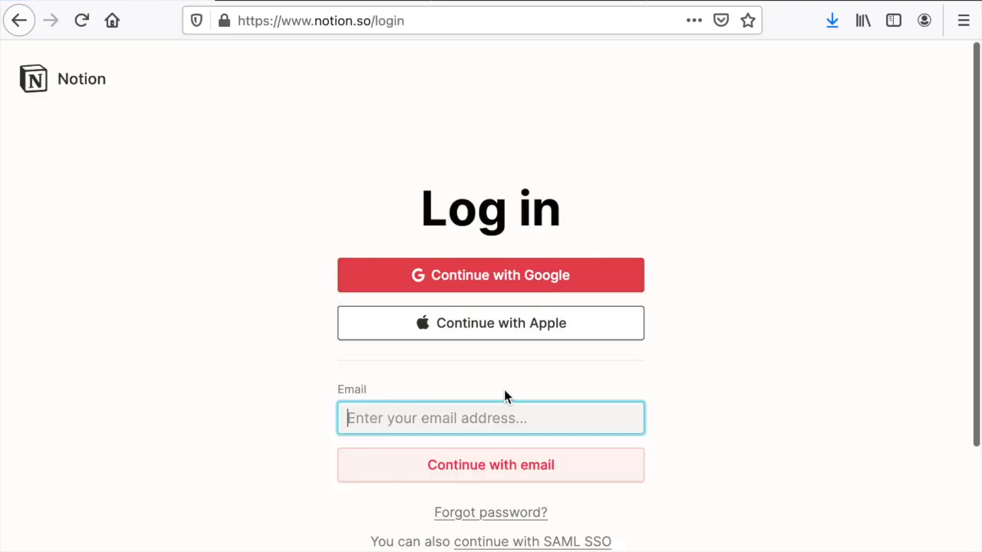
scroll(504, 393, "down", 1)
scroll(504, 393, "up", 1)
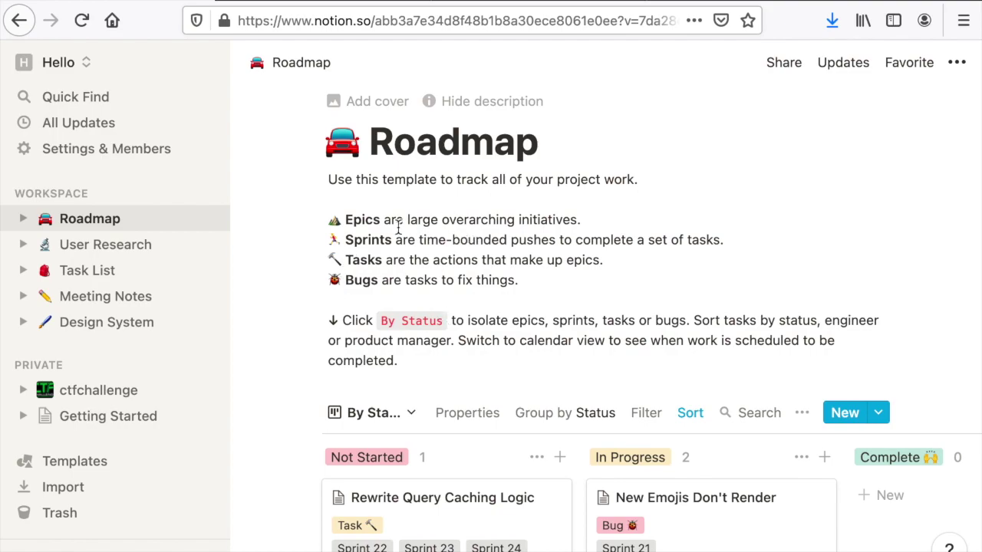
Scroll the Roadmap board, open User Research, then start a new private page.
scroll(390, 281, "down", 2)
scroll(391, 290, "down", 1)
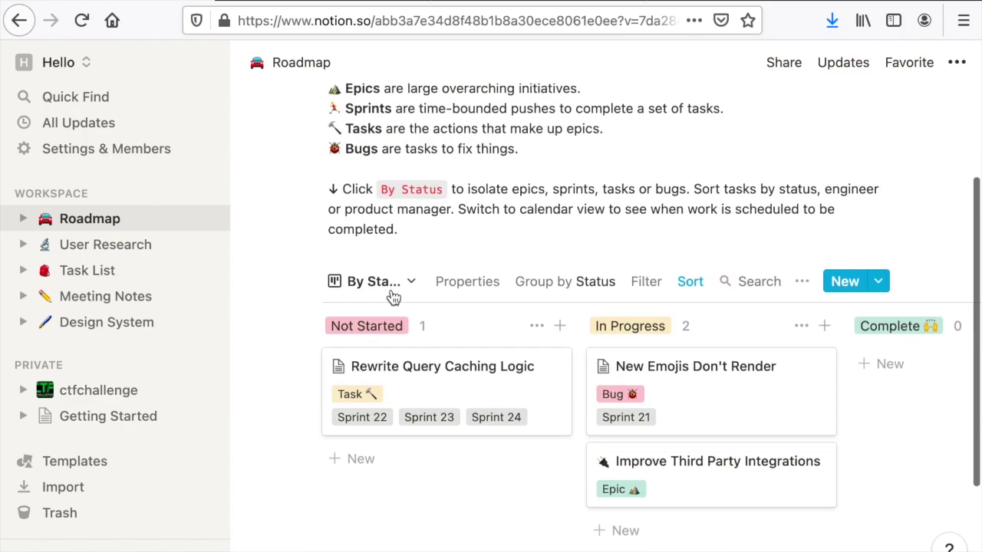
scroll(393, 298, "up", 2)
scroll(392, 300, "down", 1)
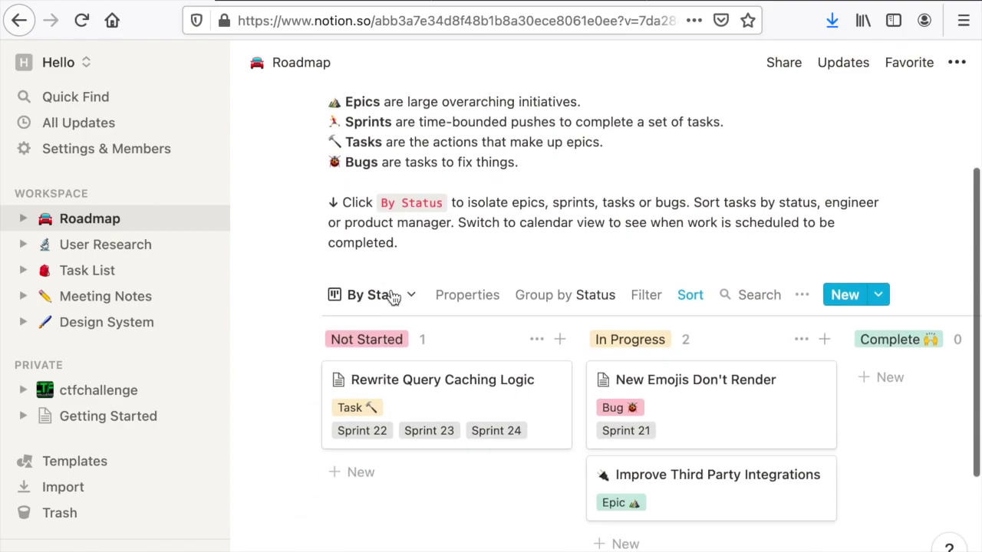
left_click(138, 254)
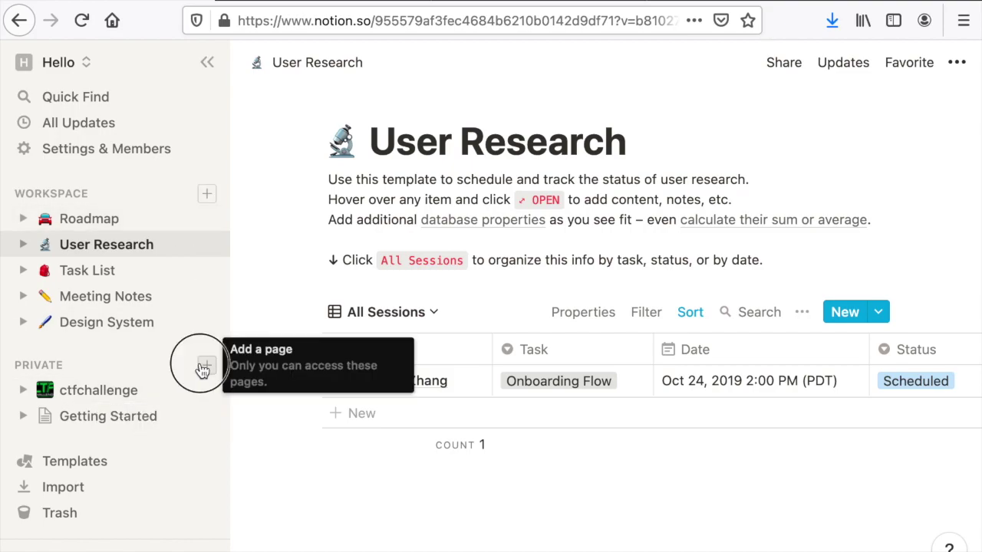
left_click(205, 366)
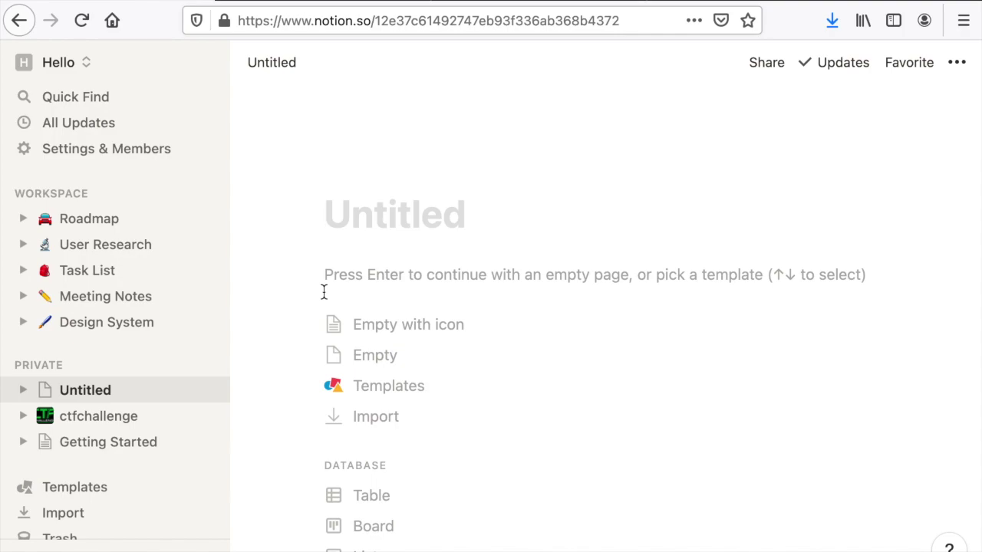
Title the new private page 'hackthebox' and move into its empty body.
type("ha")
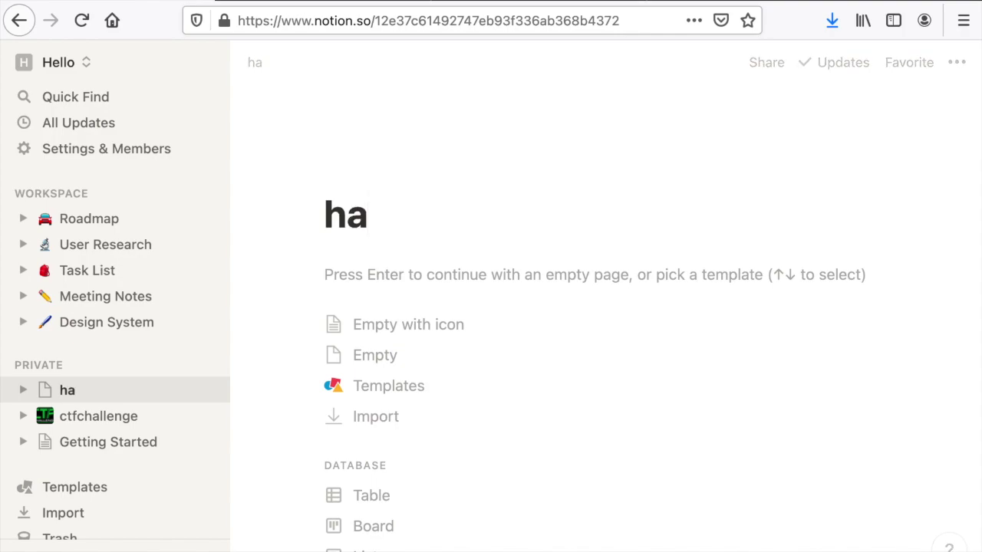
type("ckthebox")
key("Return")
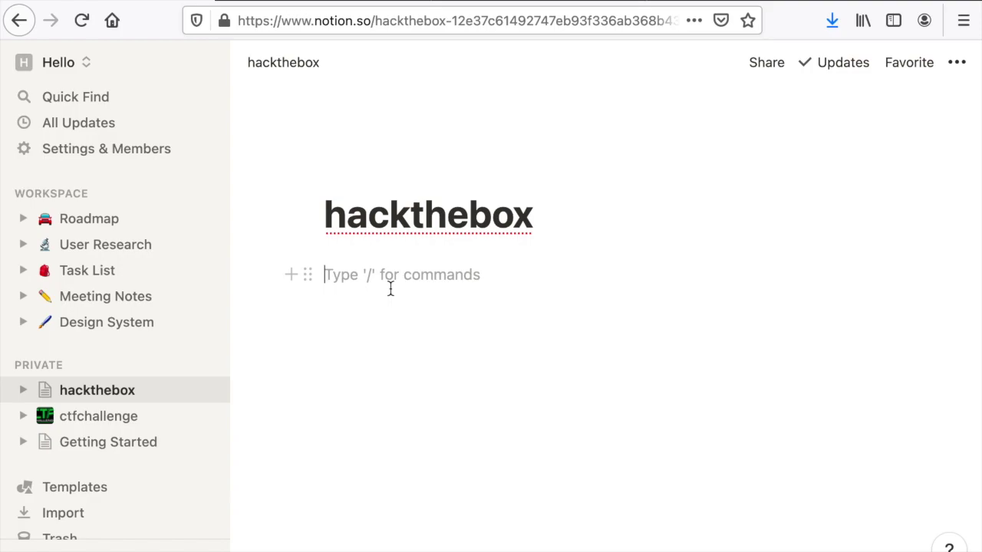
Add a sub-page named 'challenge1' to hackthebox and return to the parent page.
type("/")
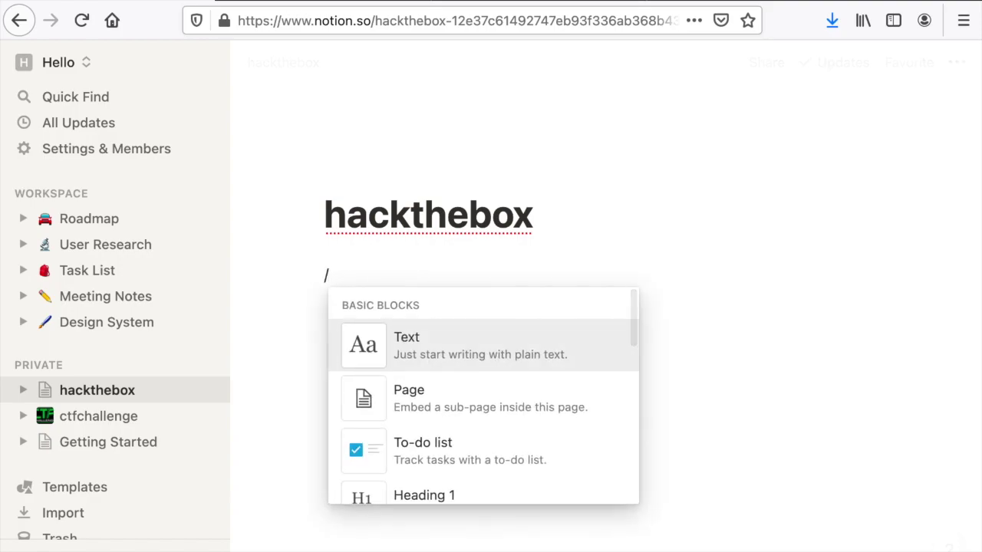
type("page")
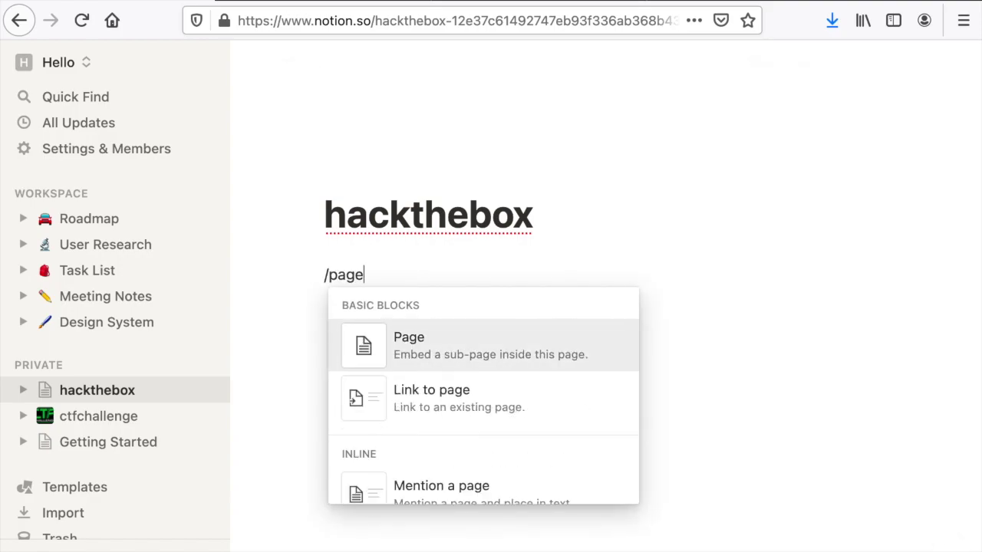
key("Return")
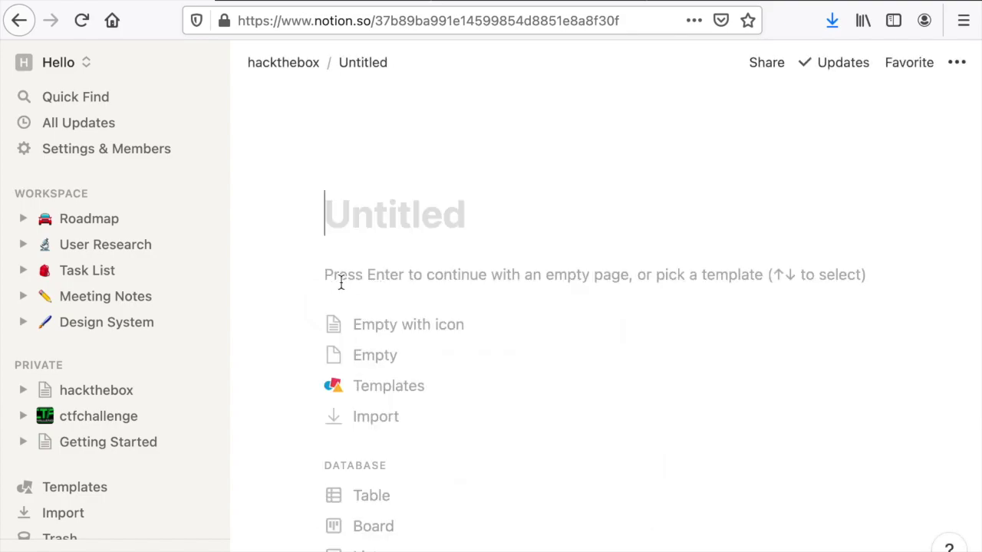
mouse_move(400, 236)
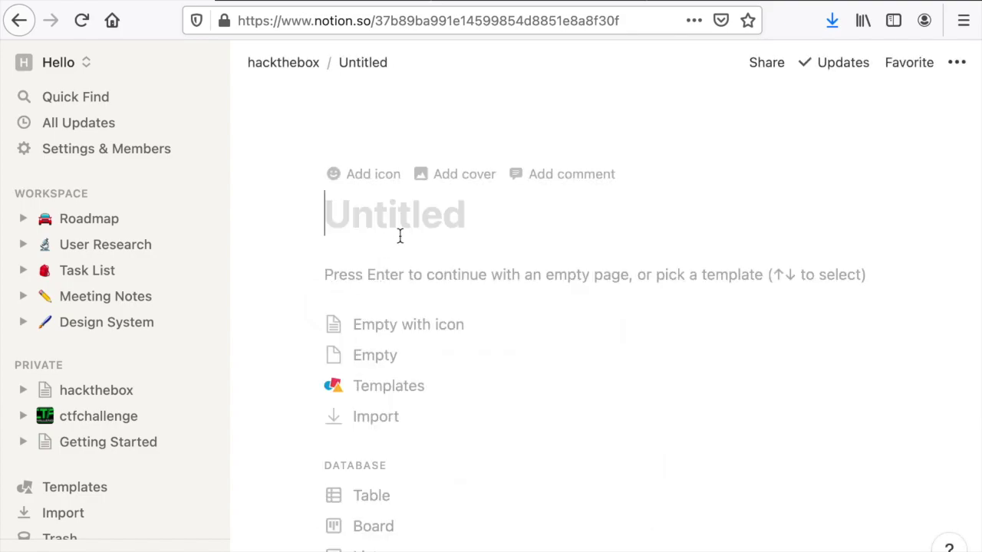
type("challenge")
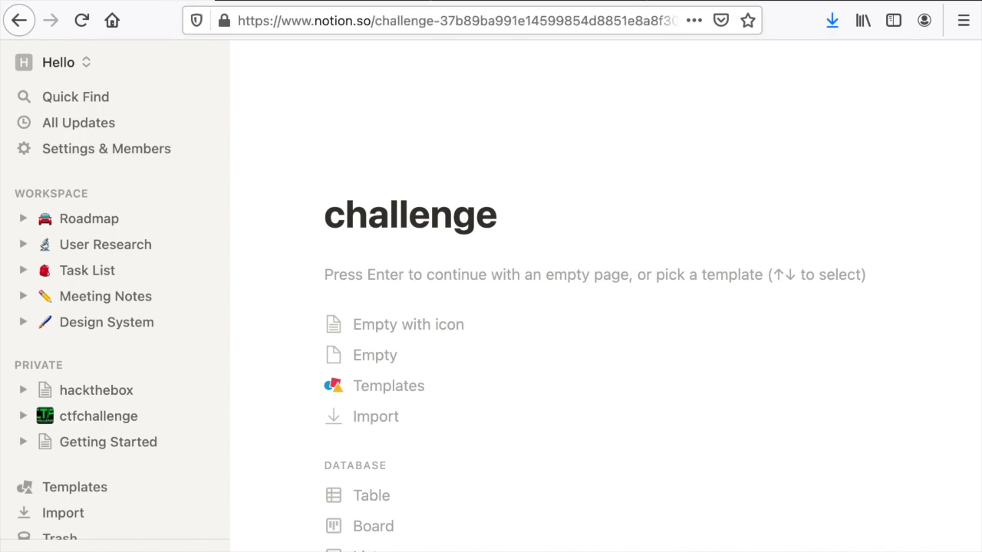
type("1")
key("Return")
left_click(104, 398)
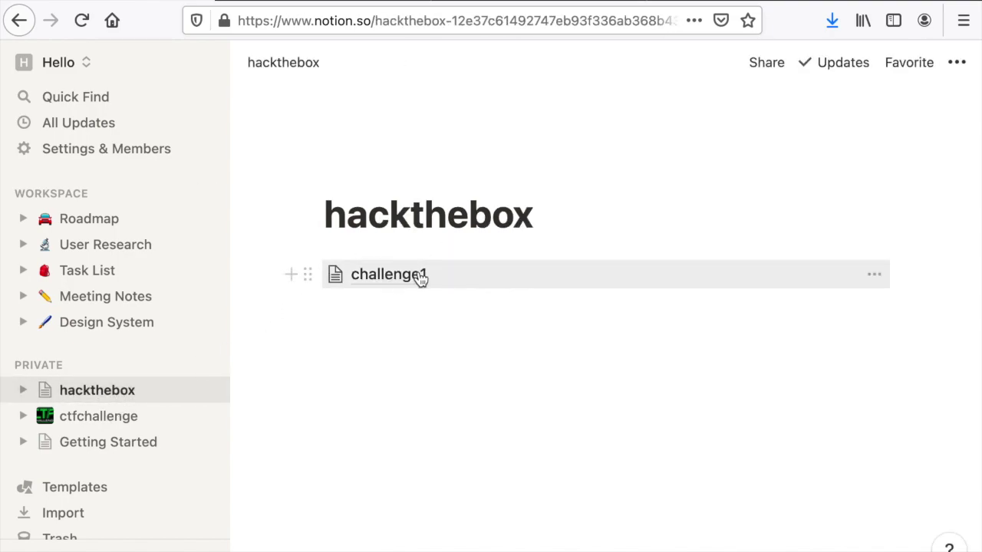
Add a second sub-page named 'challenge2' below challenge1 and return to hackthebox.
left_click(402, 311)
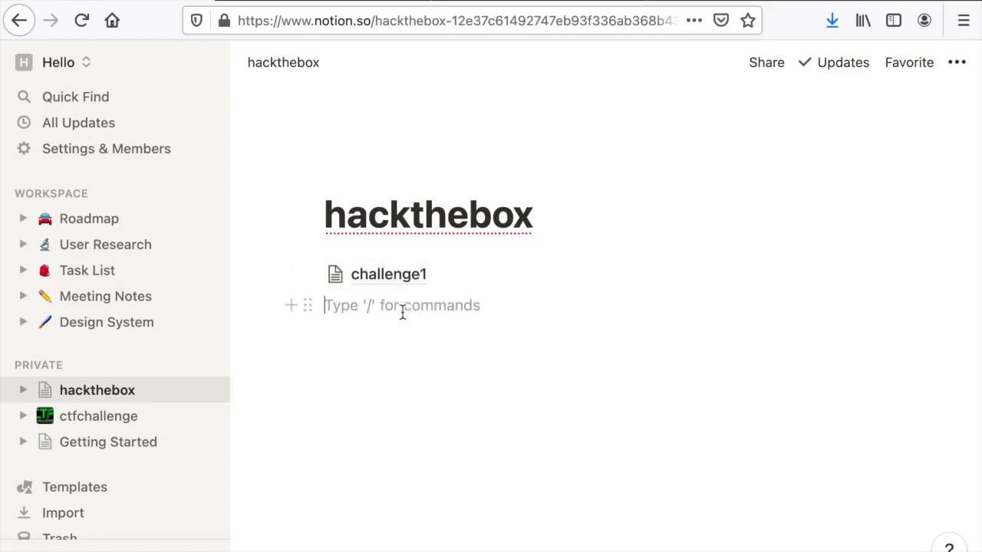
type("/page")
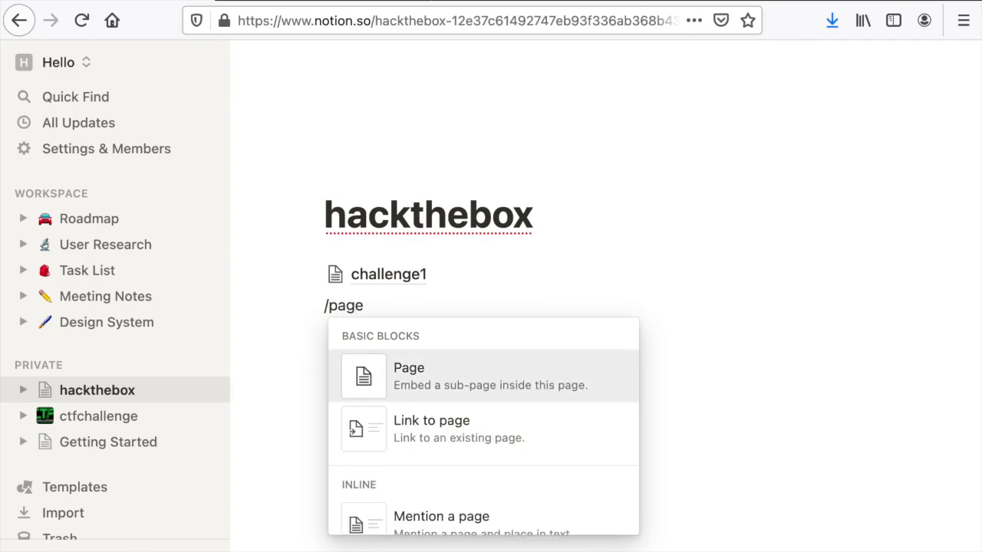
key("Return")
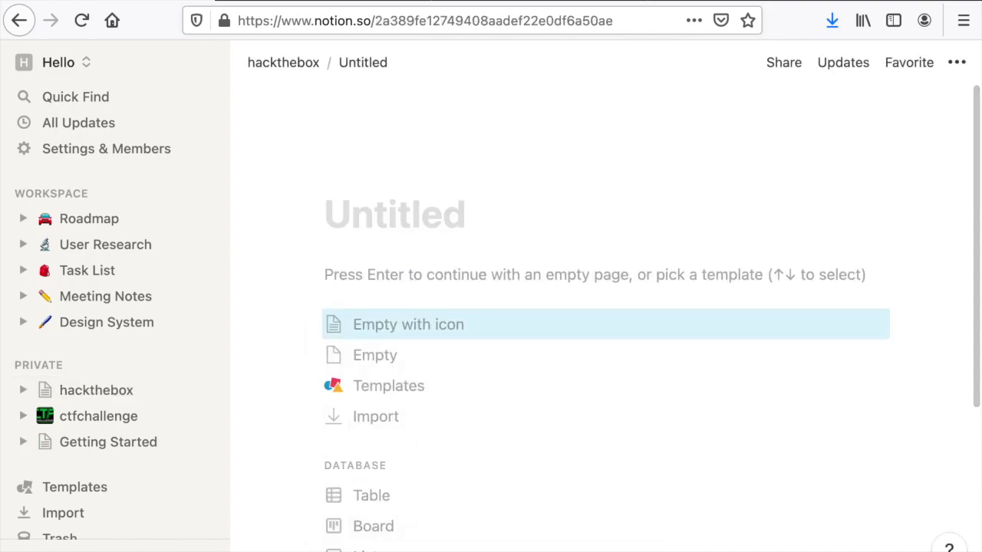
type("challenge2")
key("Return")
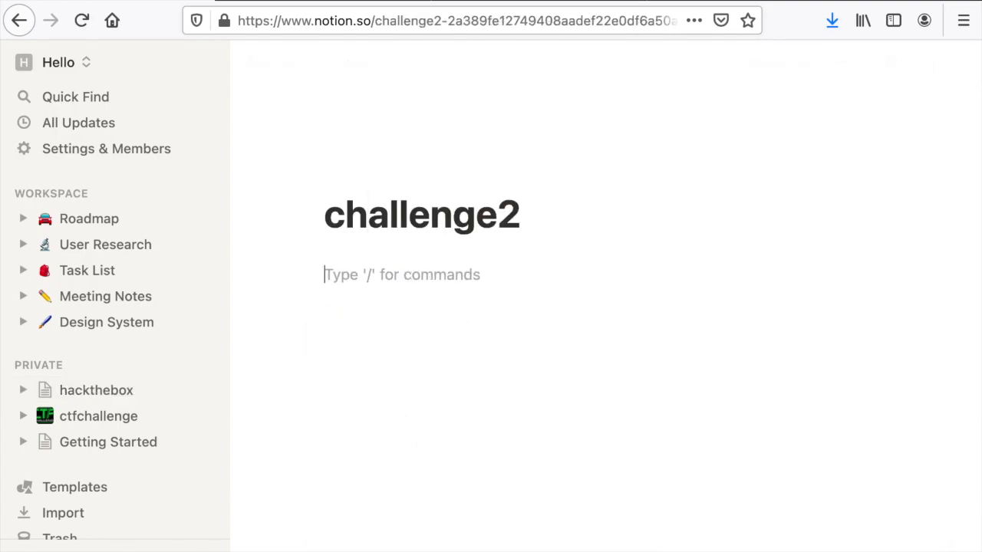
left_click(117, 399)
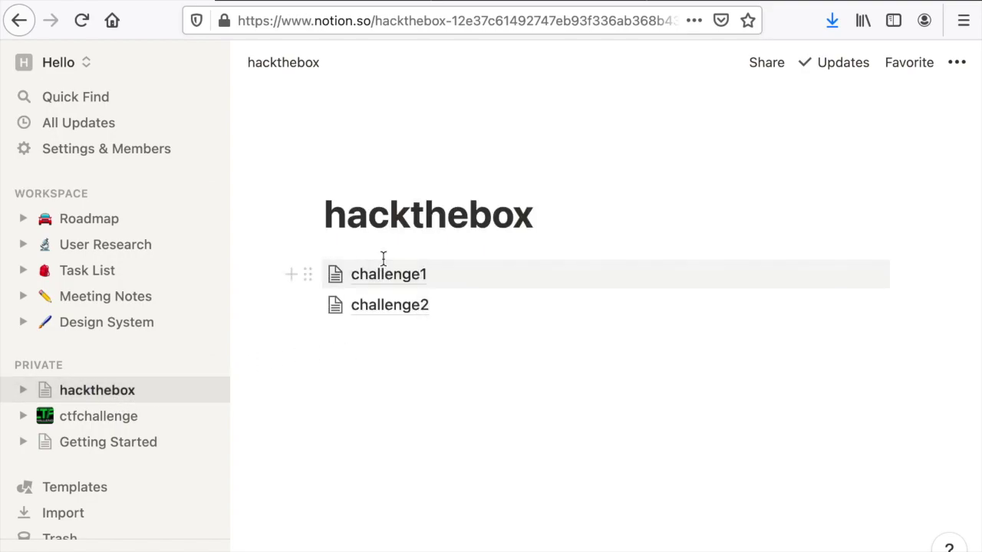
Insert an inline table below challenge2 and title it 'challenges list'.
left_click(400, 325)
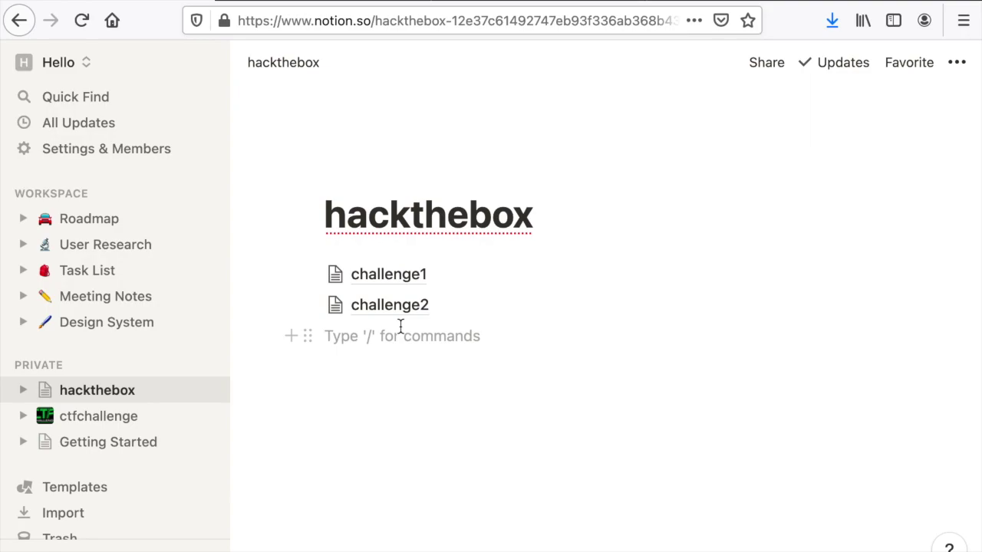
type("/tabl")
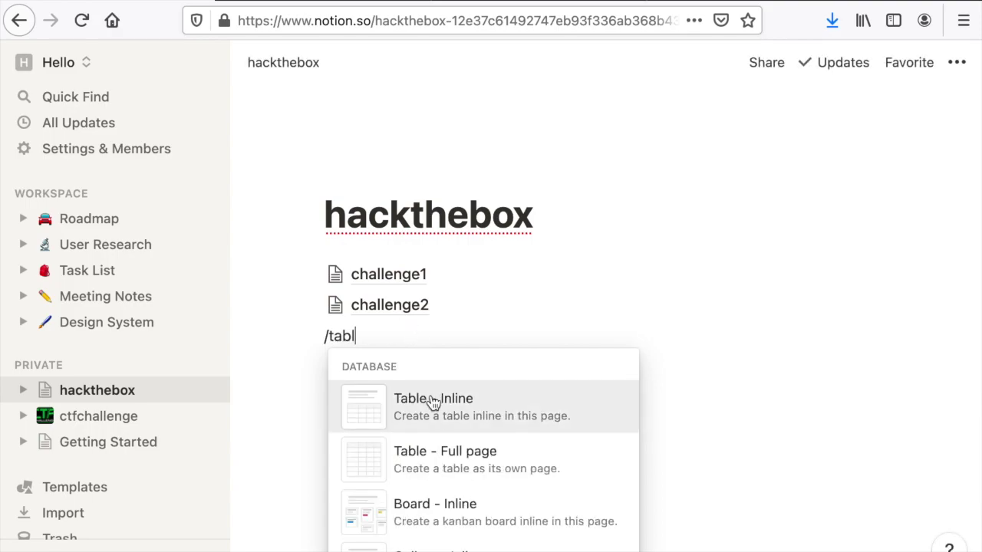
scroll(436, 438, "down", 2)
mouse_move(436, 437)
scroll(436, 437, "down", 1)
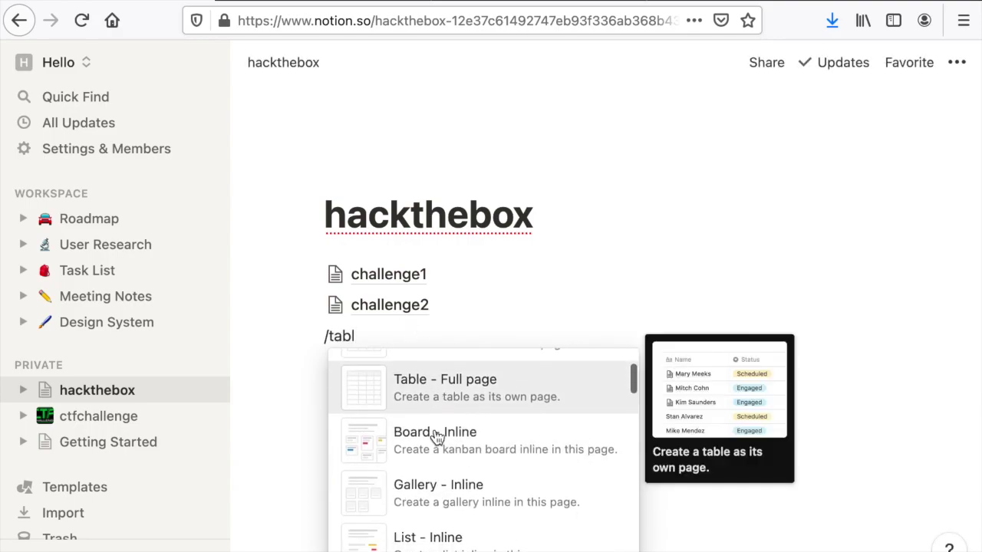
scroll(436, 438, "up", 2)
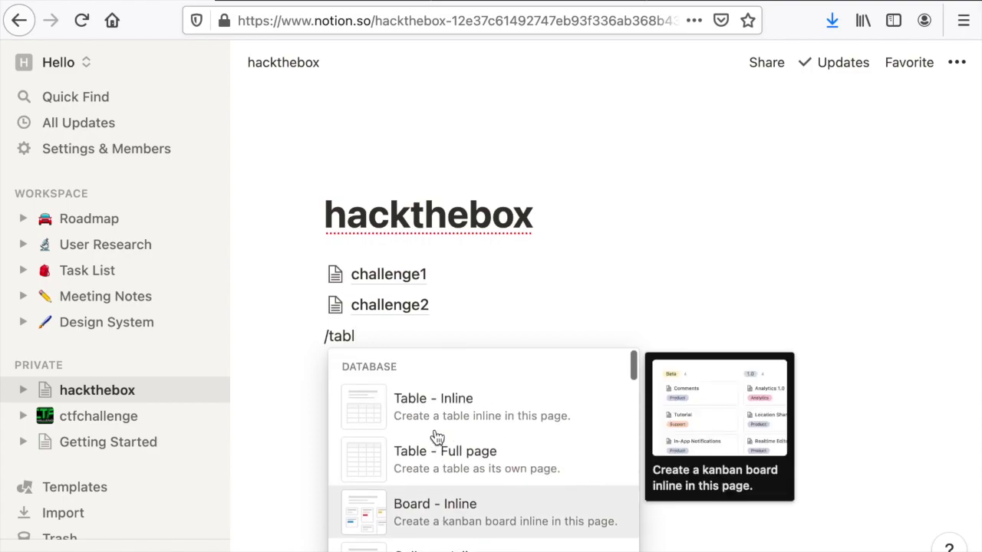
left_click(449, 418)
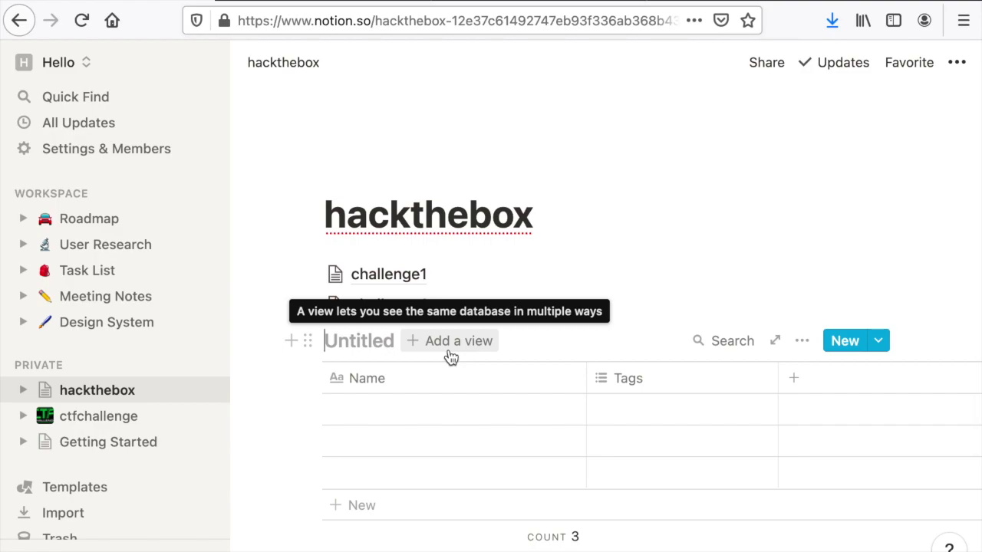
type("challe")
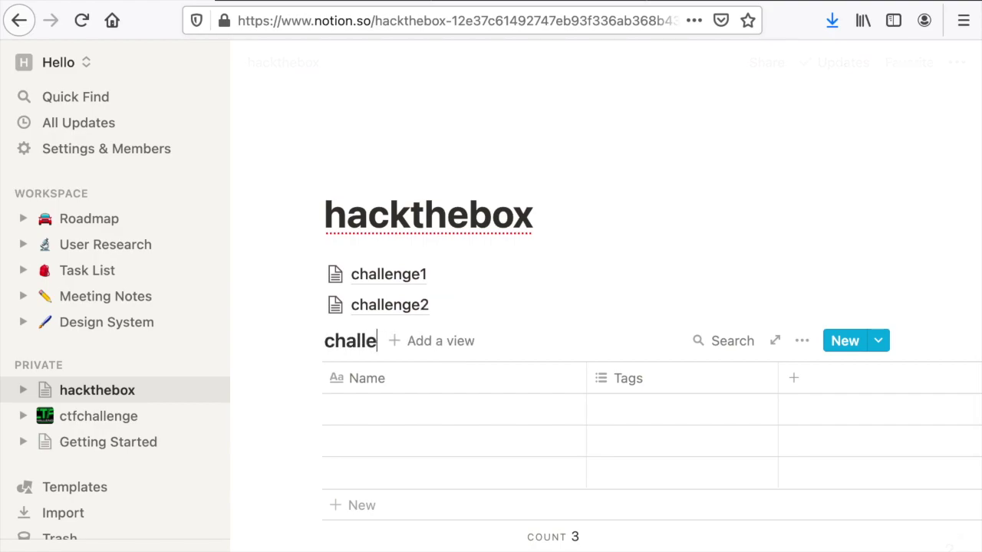
type("ng")
key("BackSpace")
type("nges list")
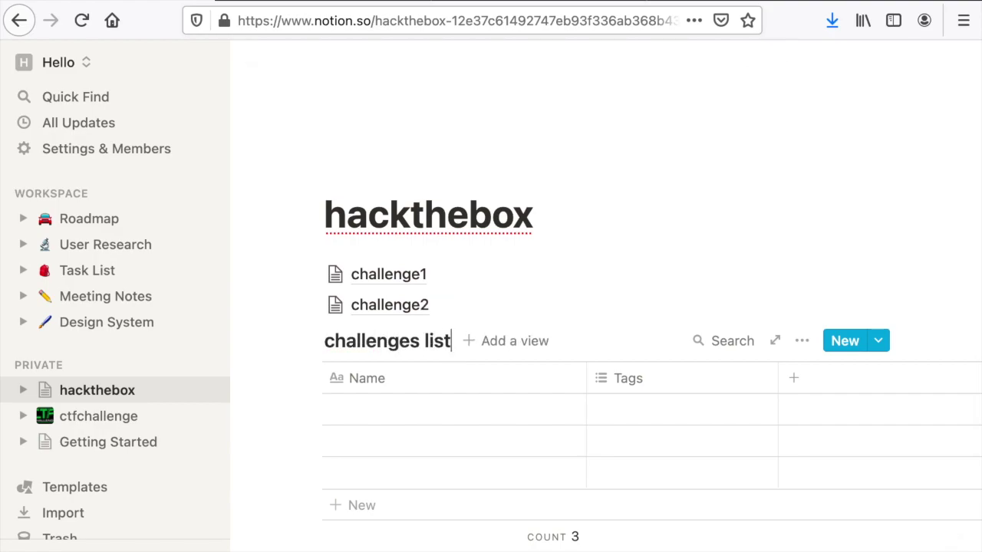
left_click(421, 409)
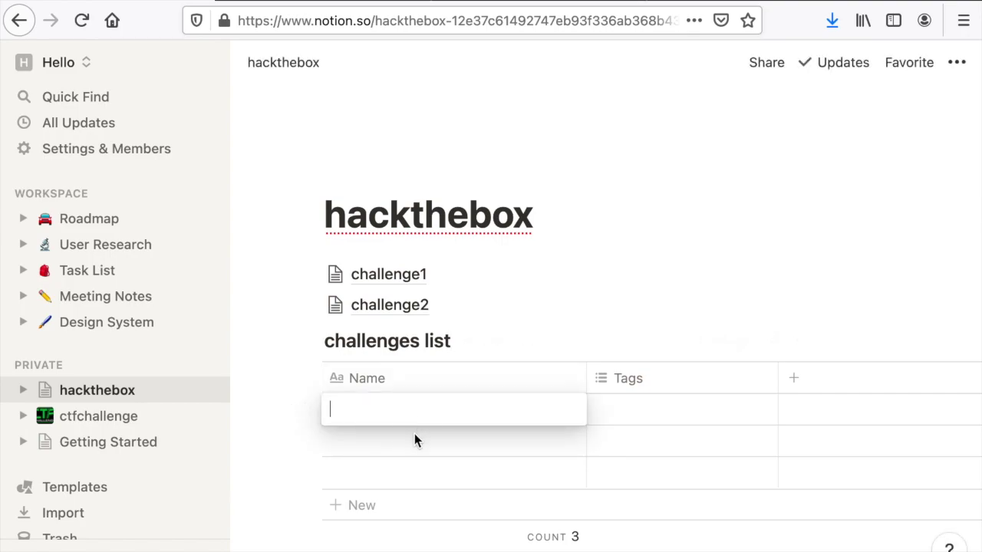
Name the table's first two rows 'sub challenge1' and 'sub chllange 2'.
key("Escape")
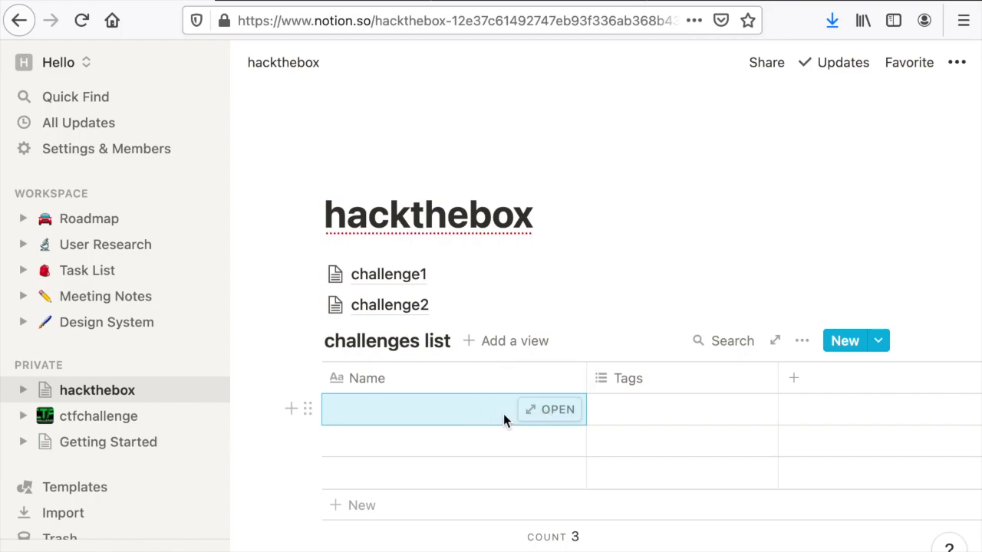
type("chall")
key("BackSpace")
key("BackSpace")
key("BackSpace")
key("BackSpace")
key("BackSpace")
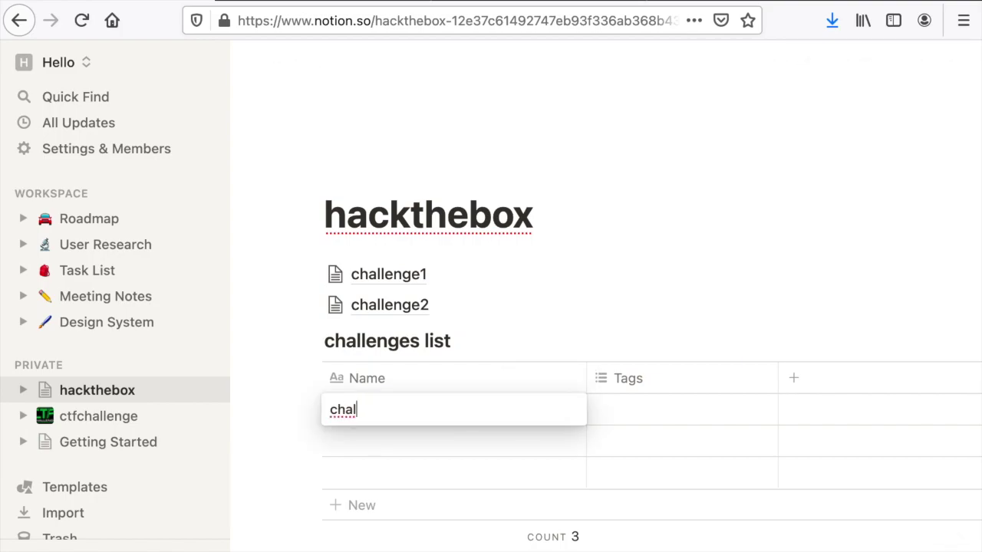
type("sub challenge1")
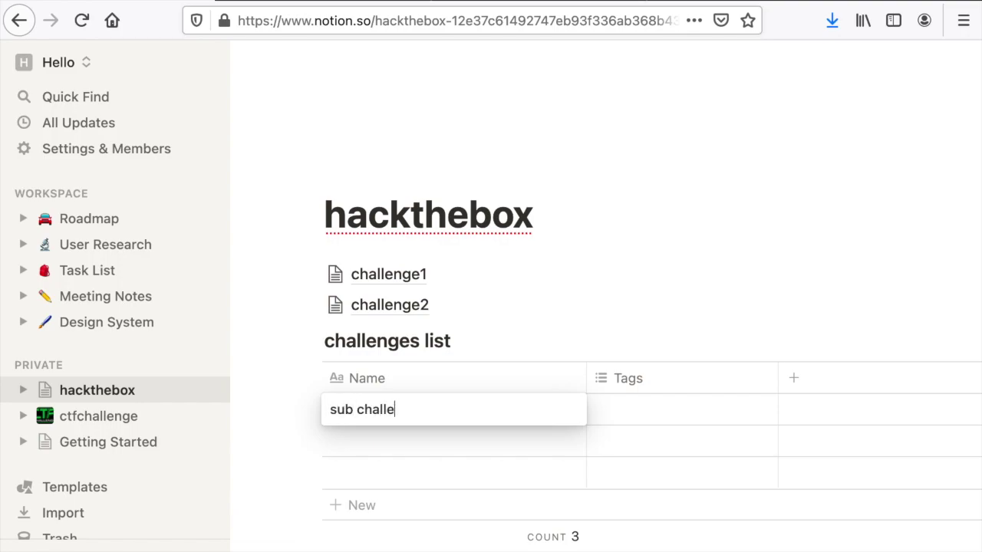
left_click(487, 452)
left_click(445, 452)
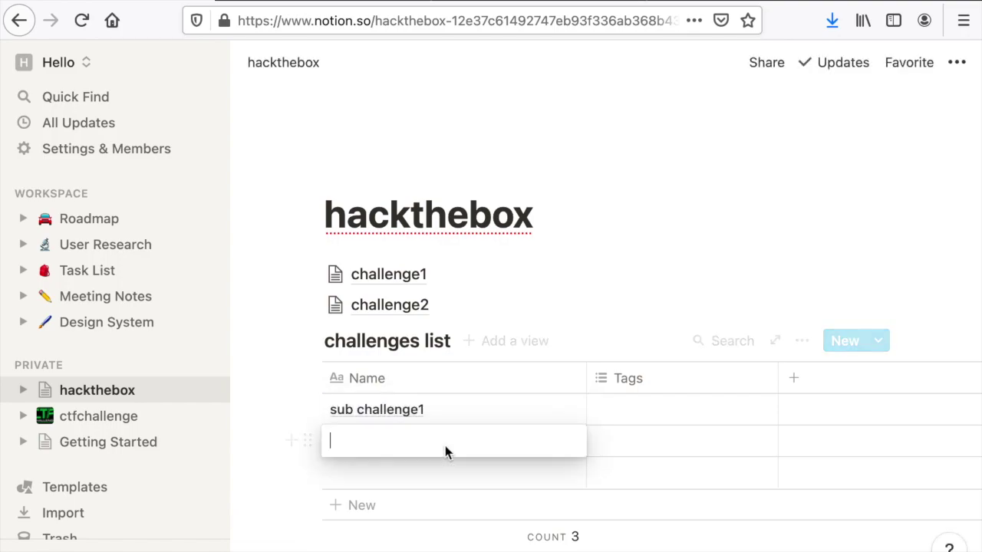
type("sub ch")
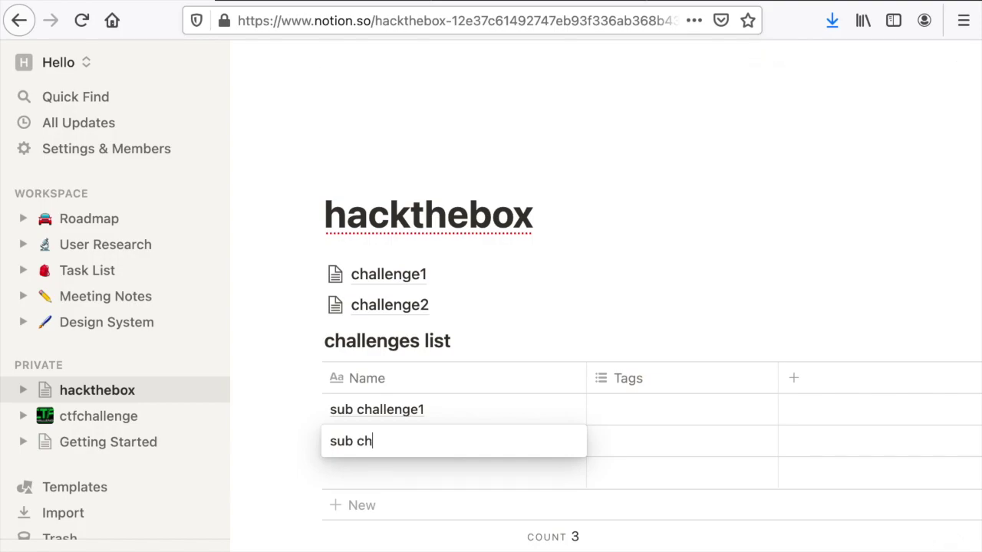
type("llange 2")
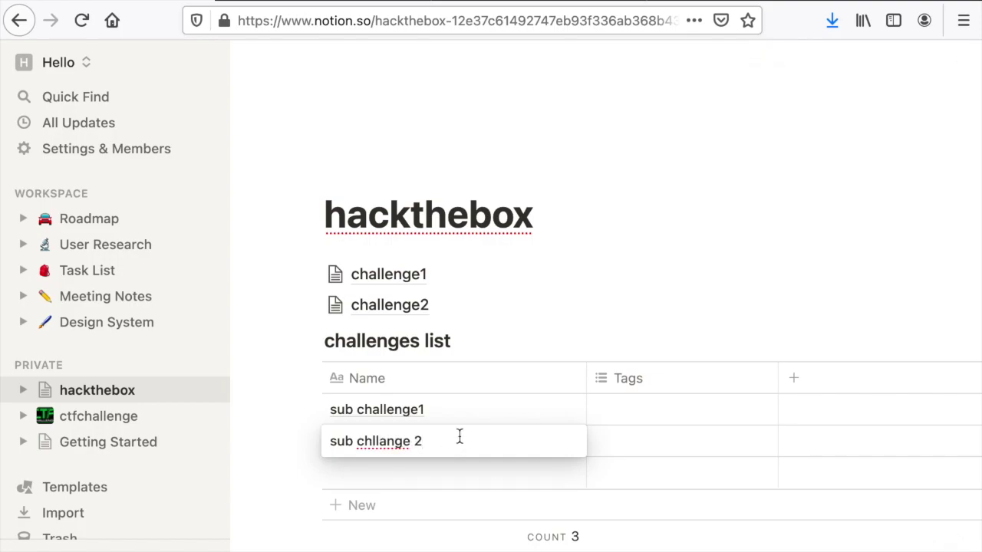
key("Escape")
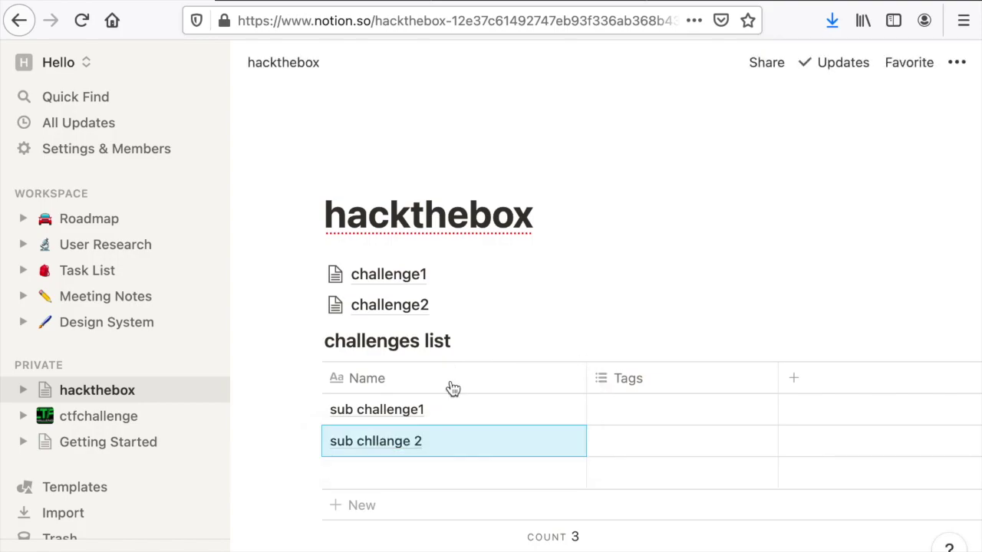
left_click(735, 342)
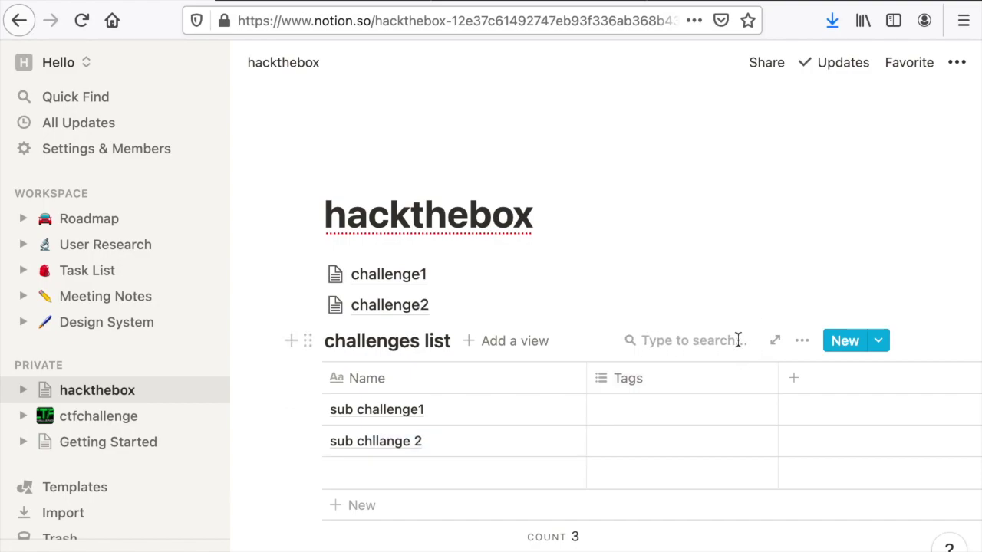
Search the table for '2' and open 'sub chllange 2' as a preview.
type("2")
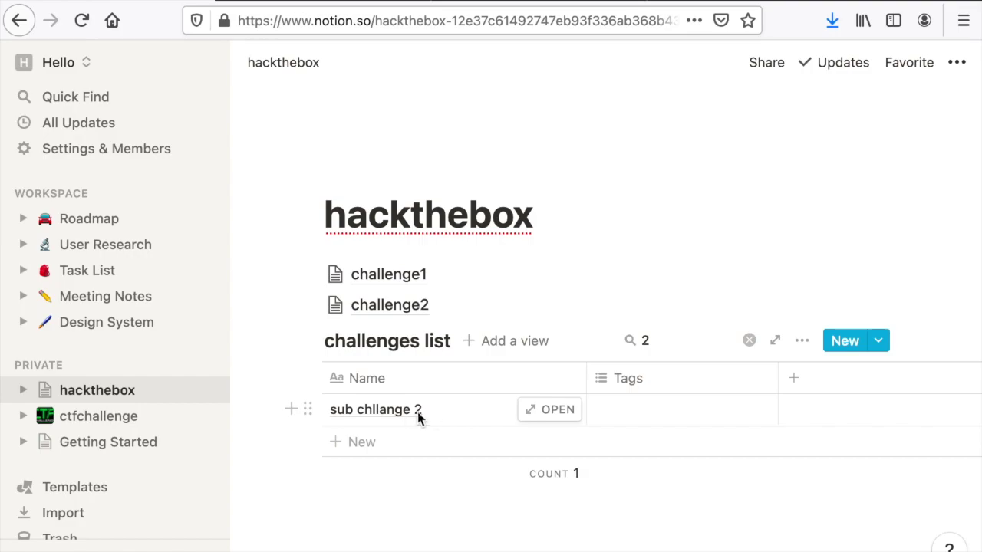
left_click(551, 414)
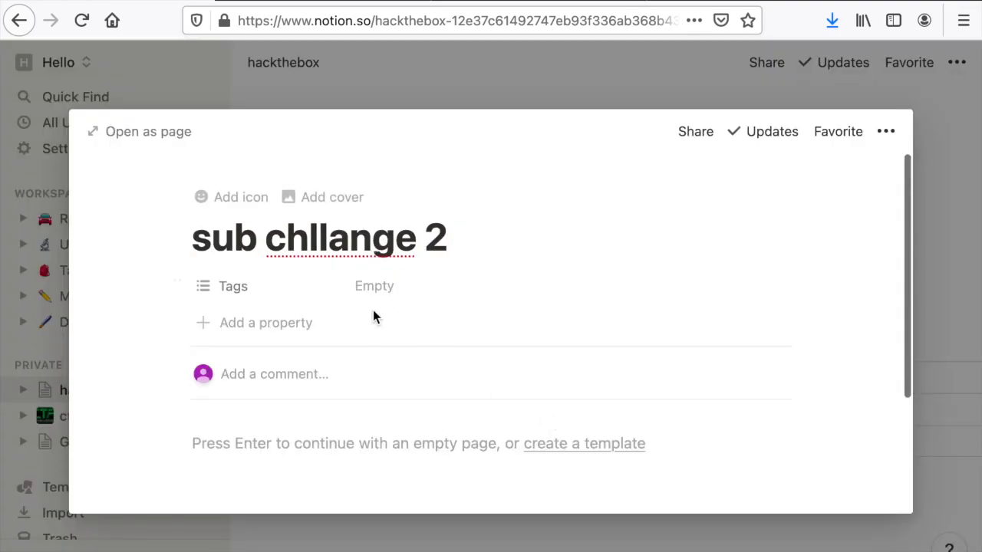
scroll(373, 334, "down", 3)
scroll(373, 331, "up", 2)
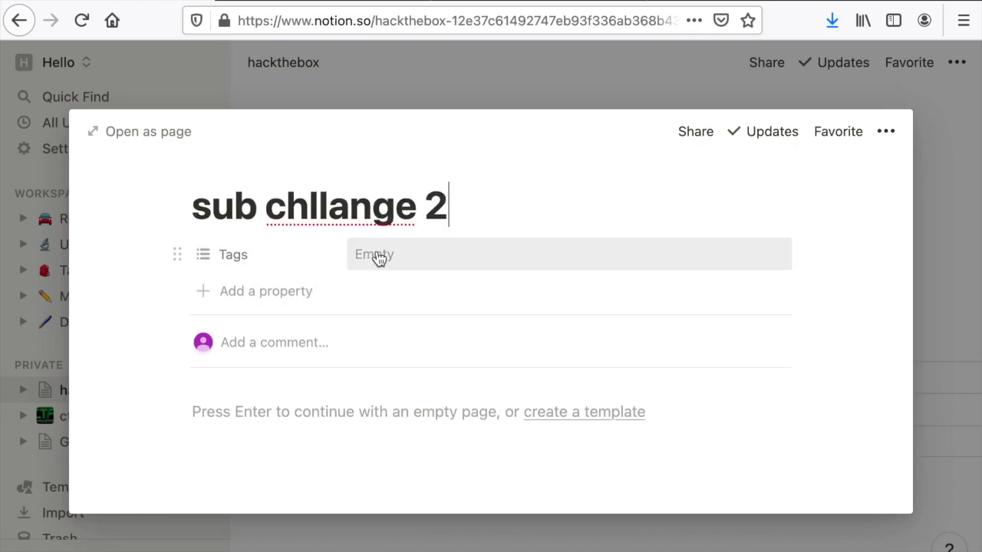
Add a Date property to the sub-page and set it to June 18, 2021.
left_click(276, 295)
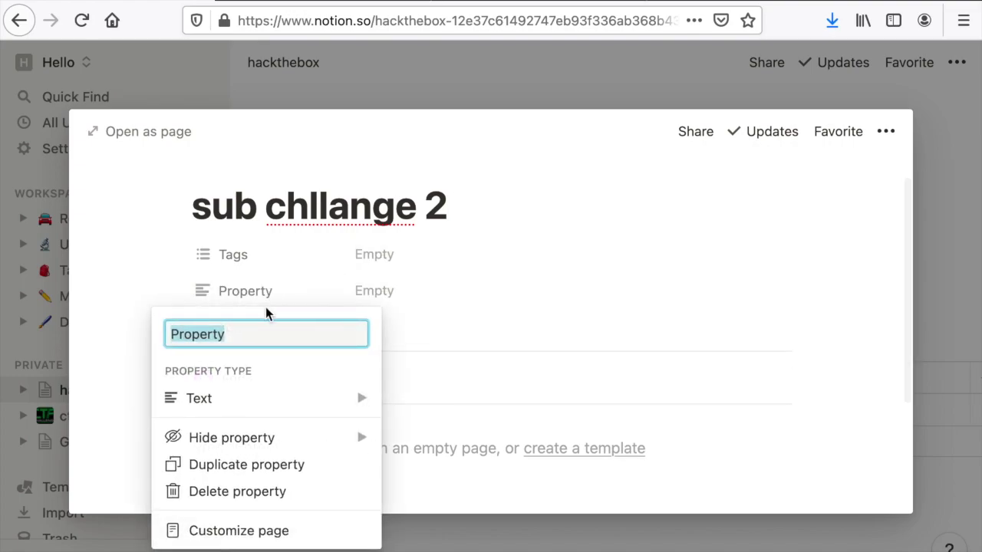
left_click(243, 387)
left_click(453, 291)
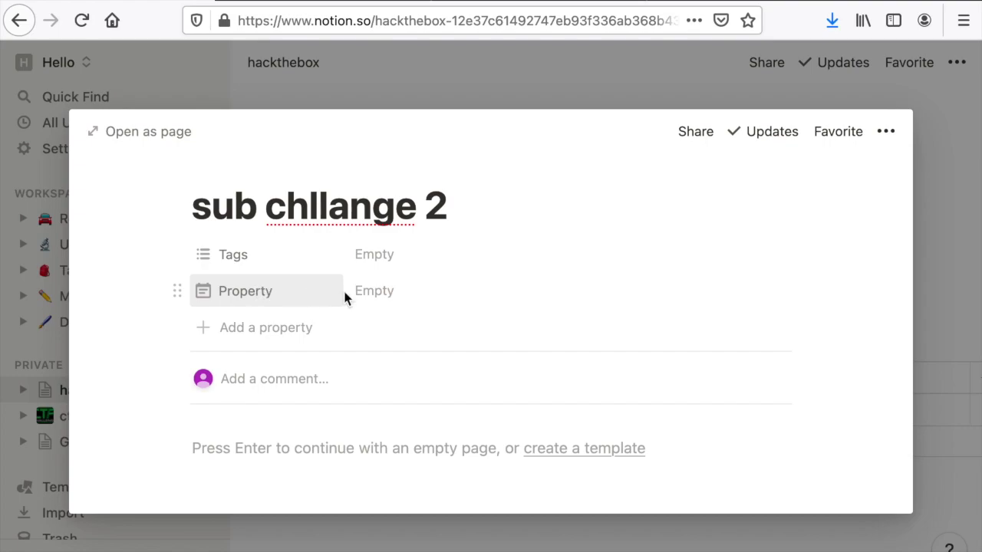
left_click(383, 299)
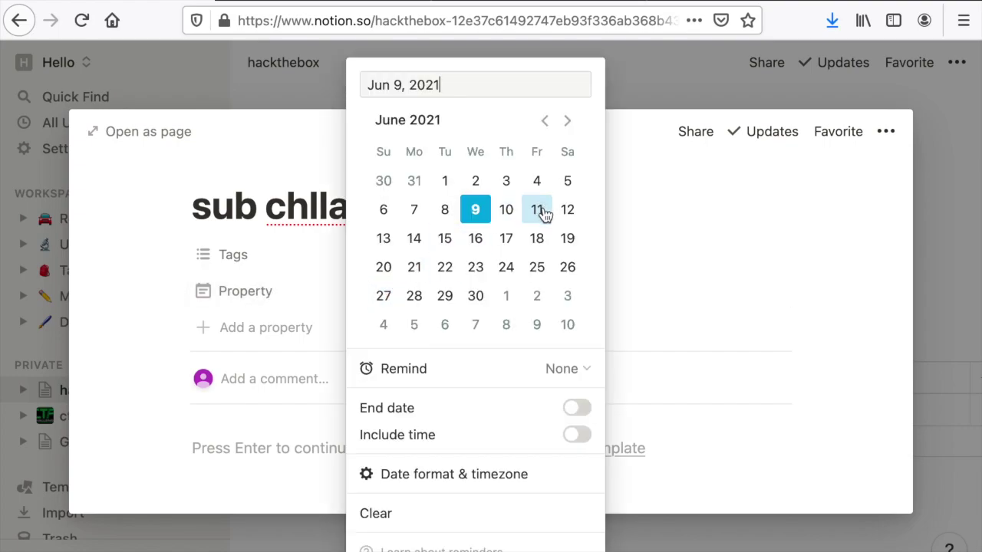
left_click(537, 240)
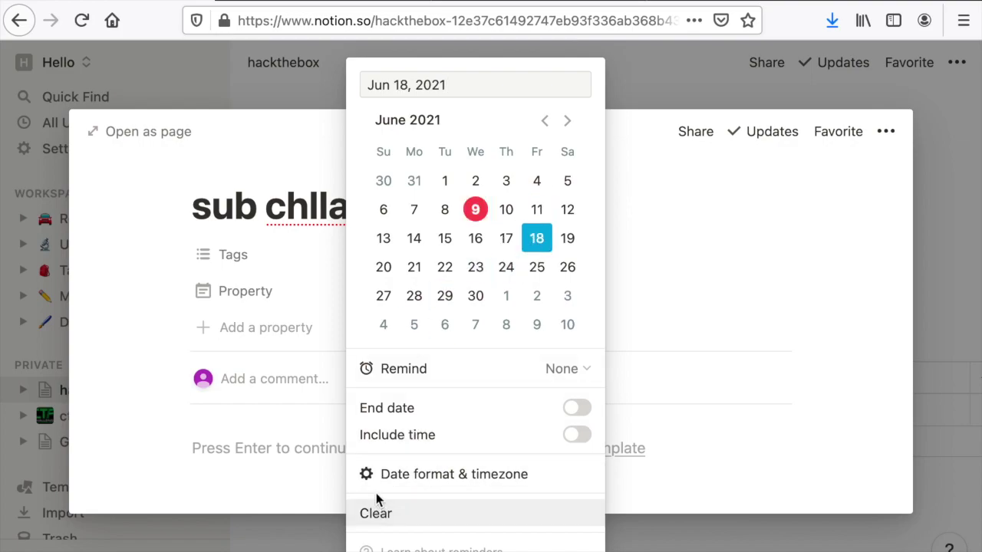
key("Escape")
key("Return")
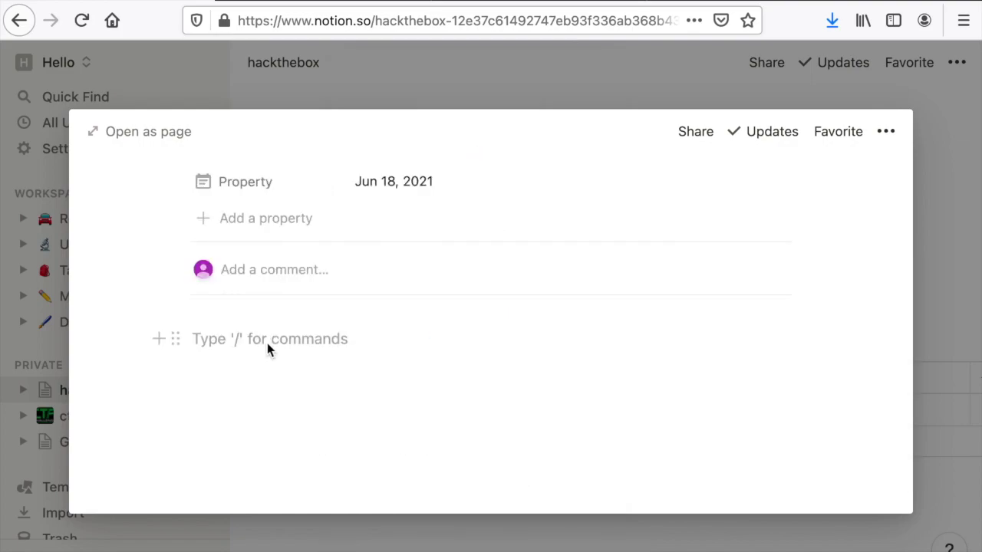
scroll(267, 343, "up", 1)
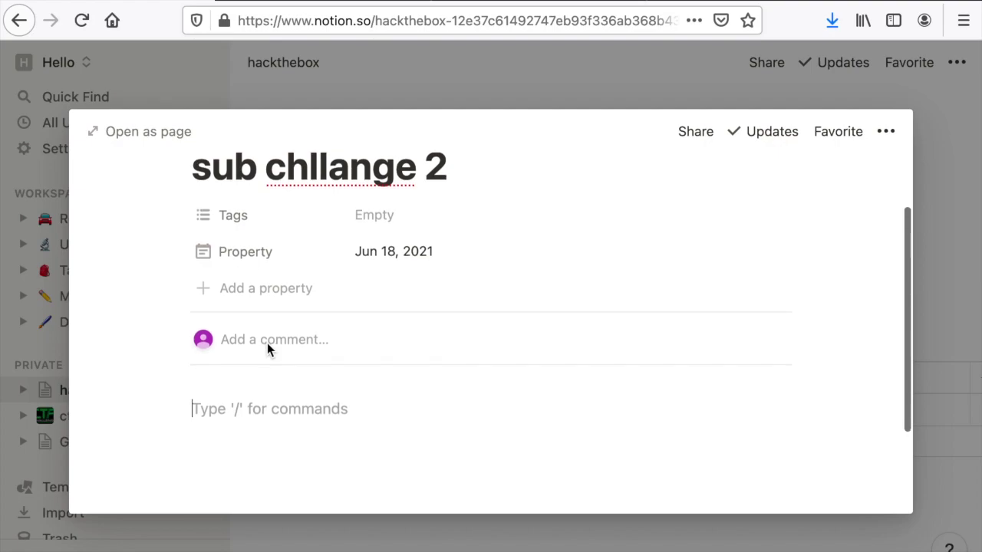
scroll(267, 343, "up", 1)
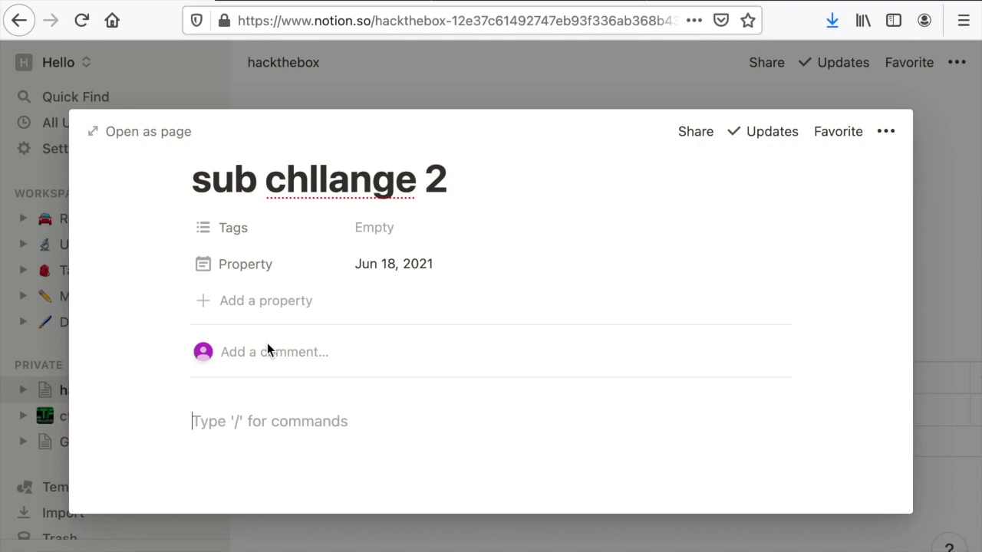
scroll(267, 349, "down", 1)
scroll(267, 345, "down", 1)
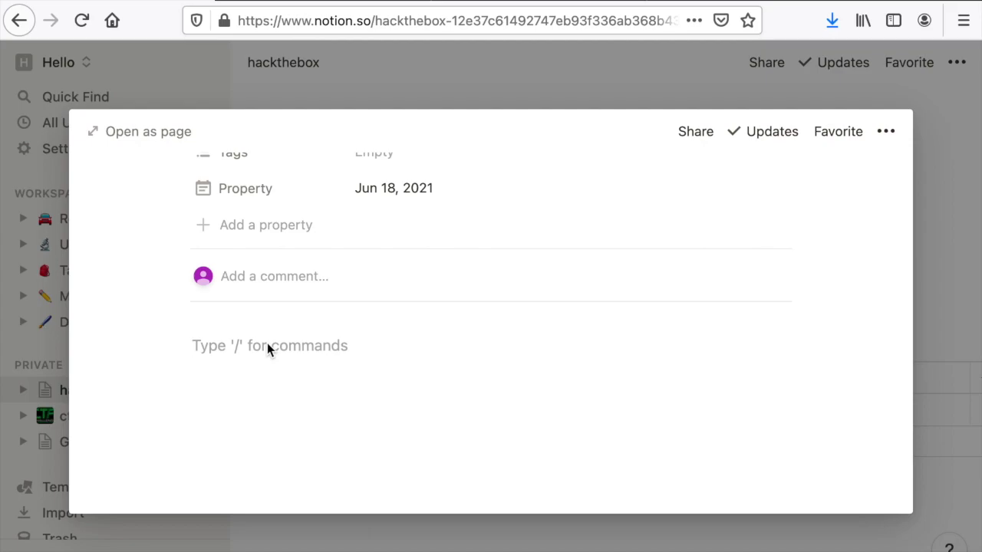
Add an 'Enumeration' Heading 1 followed by the sentence 'this where I like to create content, sentences,'.
type("/")
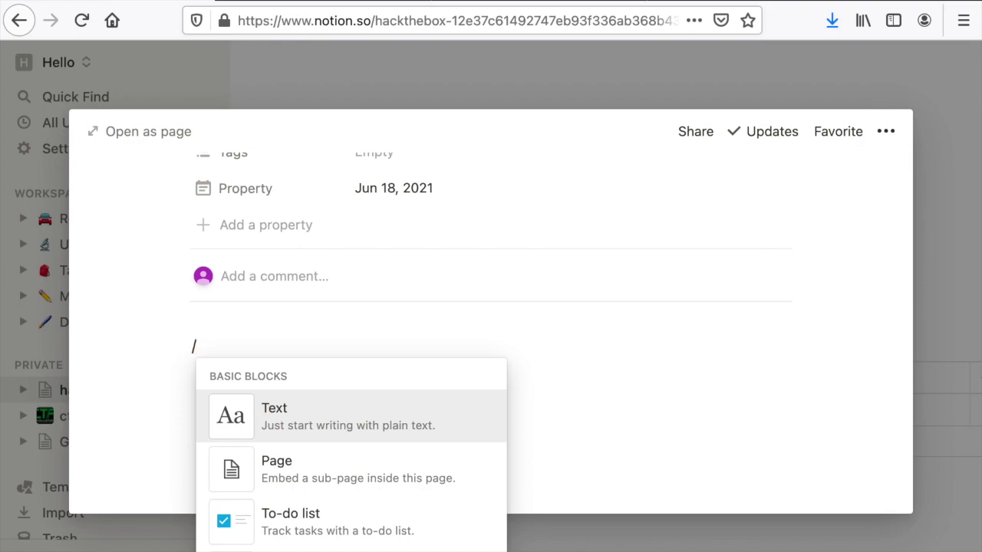
type("h")
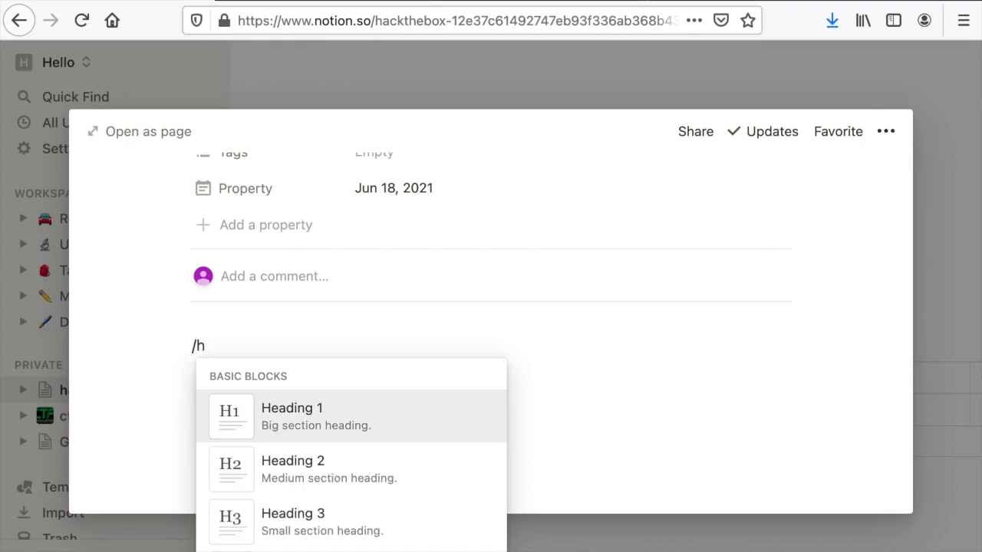
left_click(296, 421)
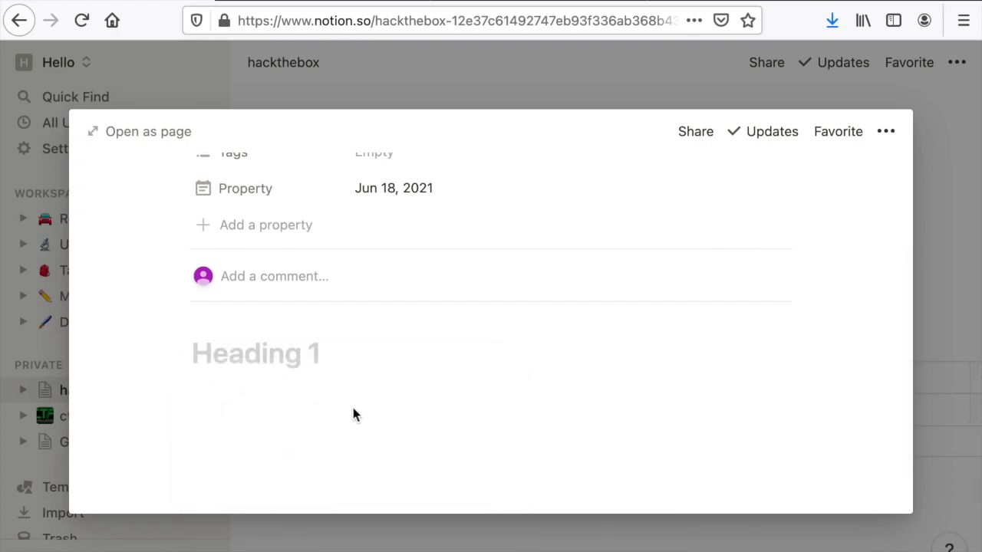
type("E")
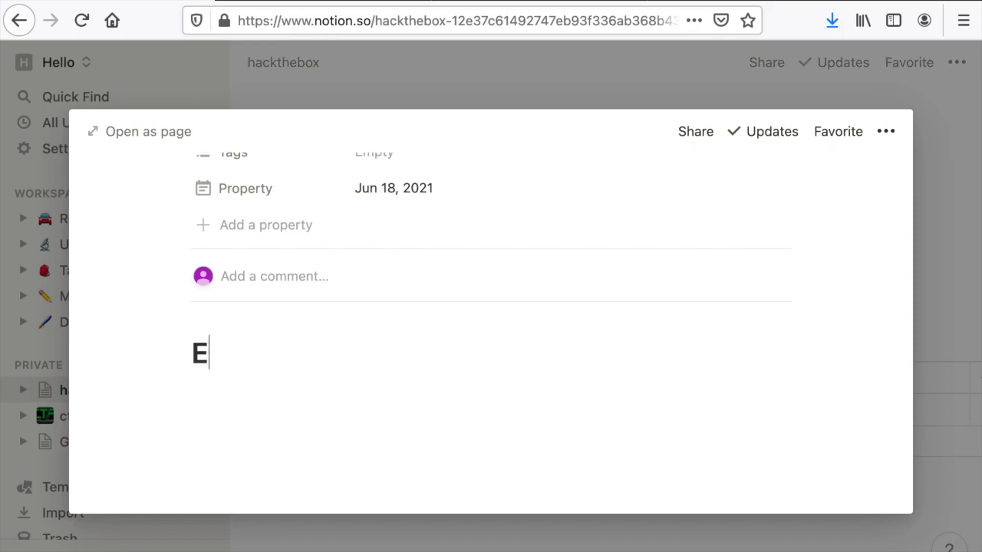
type("numeration")
key("Return")
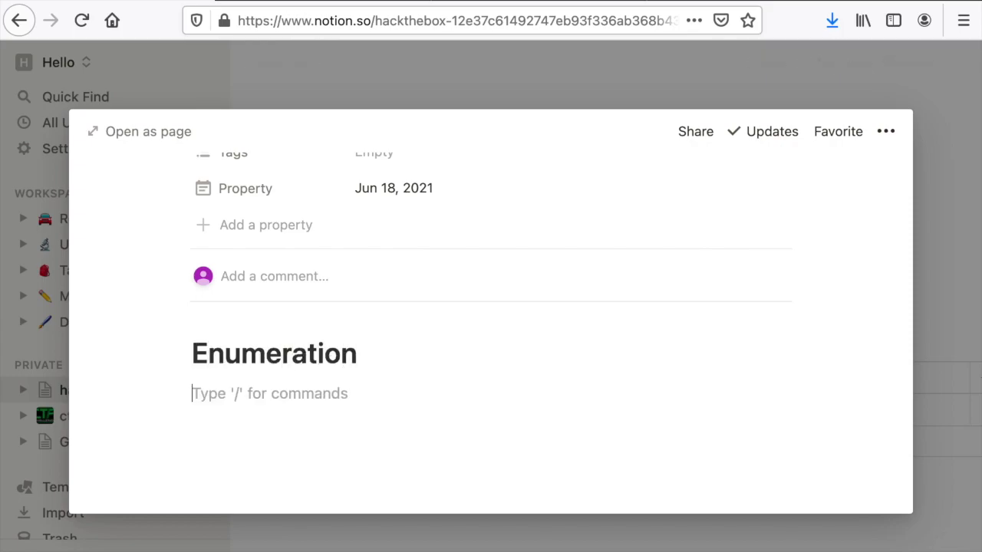
type("th")
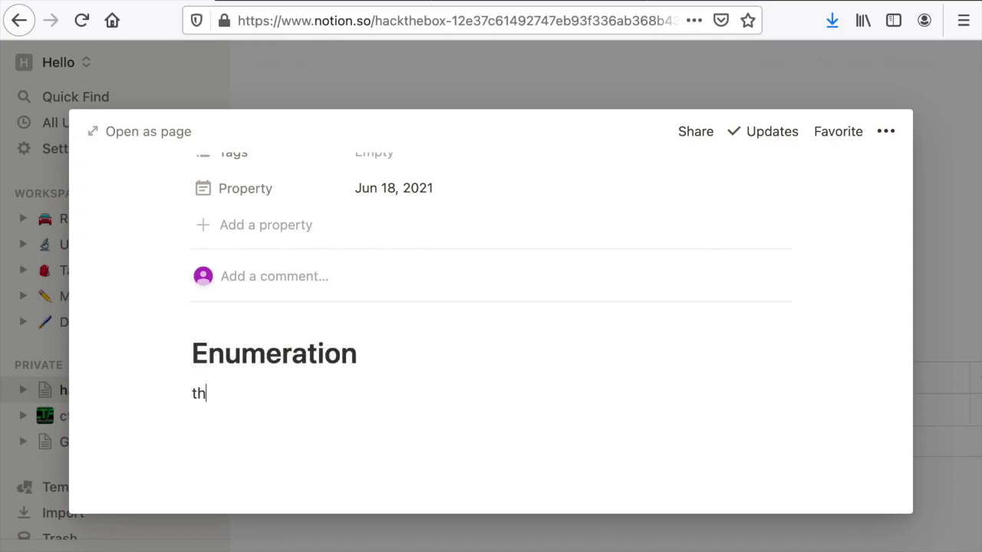
type("is where I like to create ")
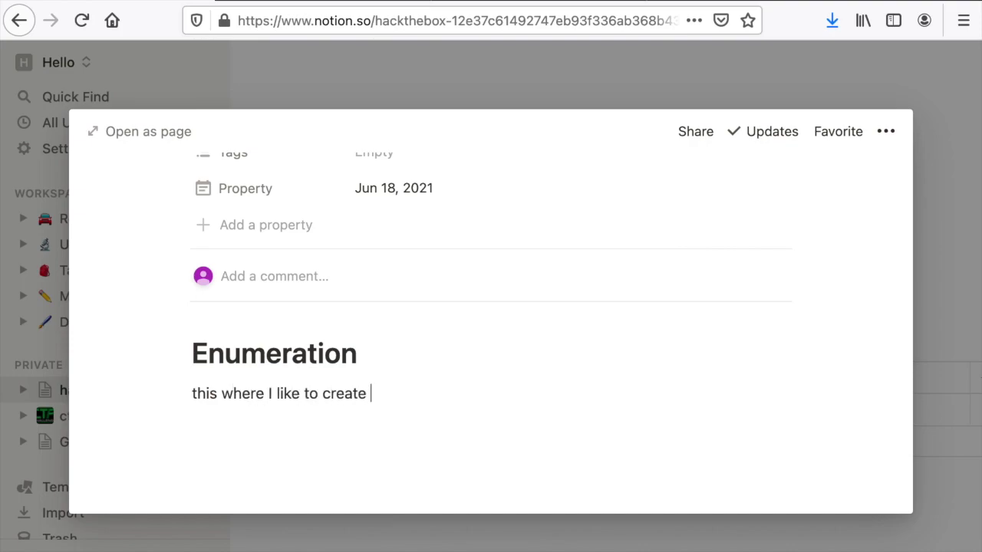
type("content, sentences")
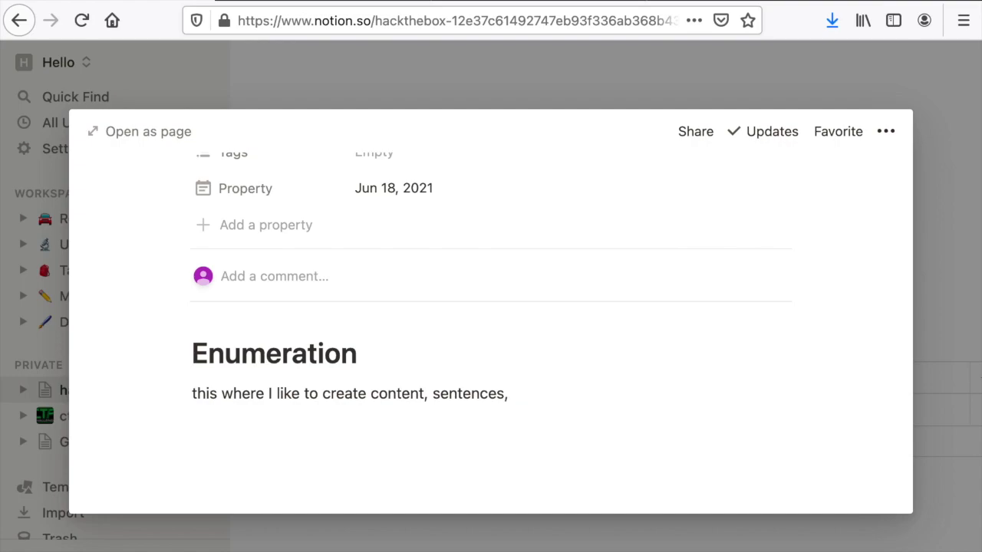
type(",")
key("Return")
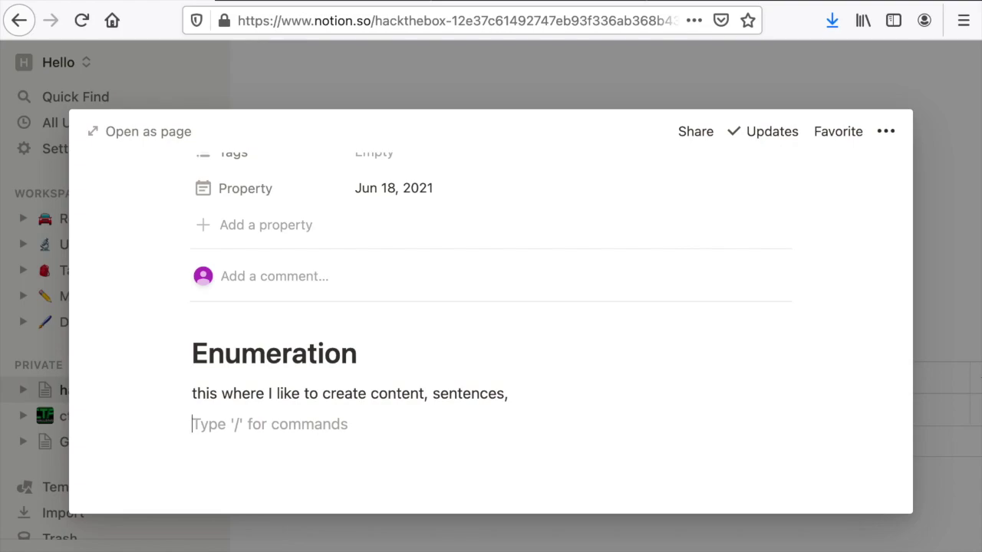
Insert an empty code block below the sentence, then close the preview.
type("/code")
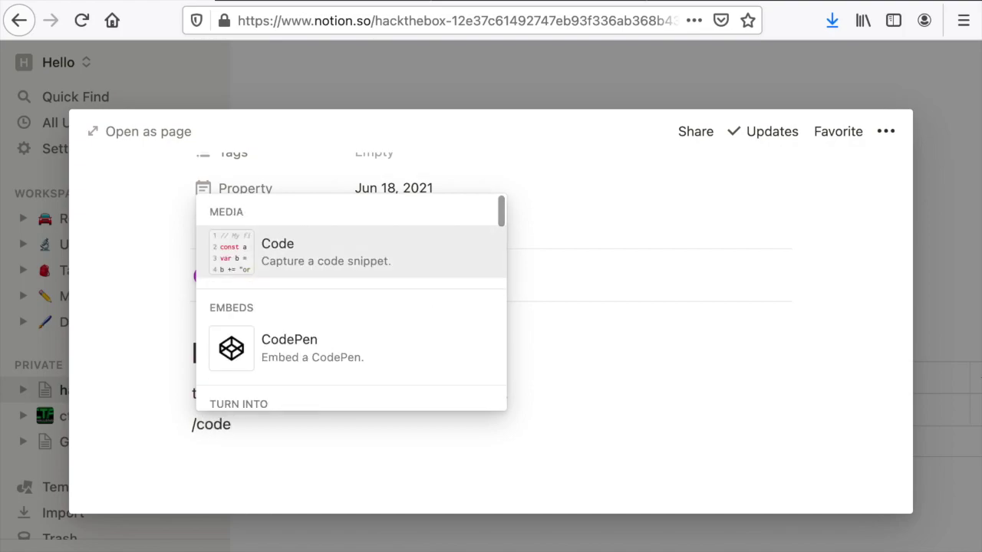
key("Return")
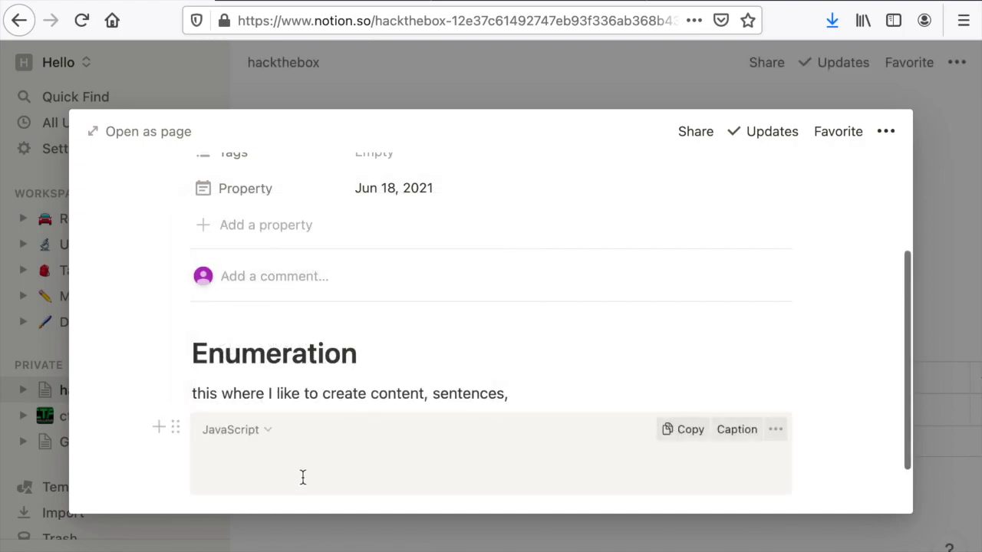
scroll(303, 449, "down", 2)
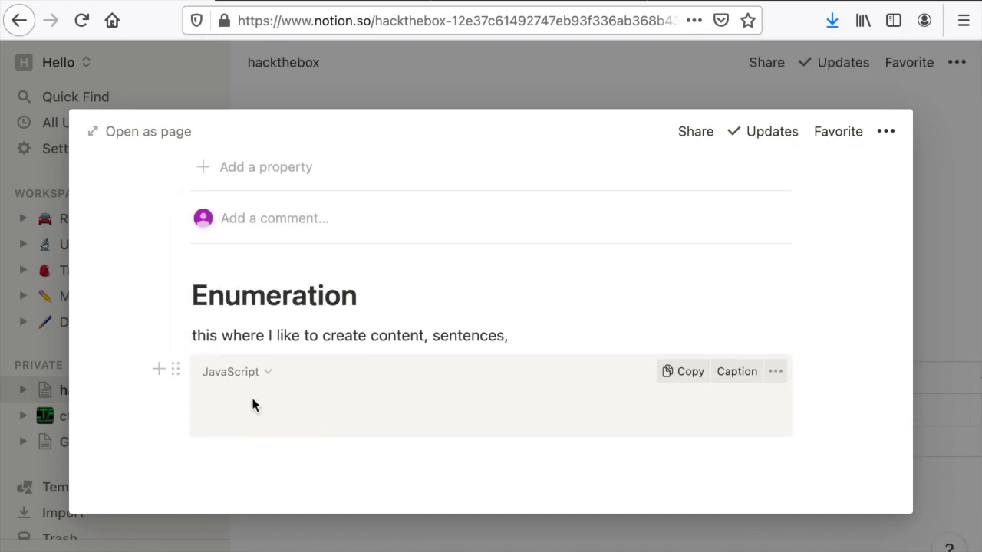
left_click(63, 419)
Open the VulnLawyers page under ctfchallenge and work in its dnsrecon, ffuf and IDOR code blocks.
left_click(64, 420)
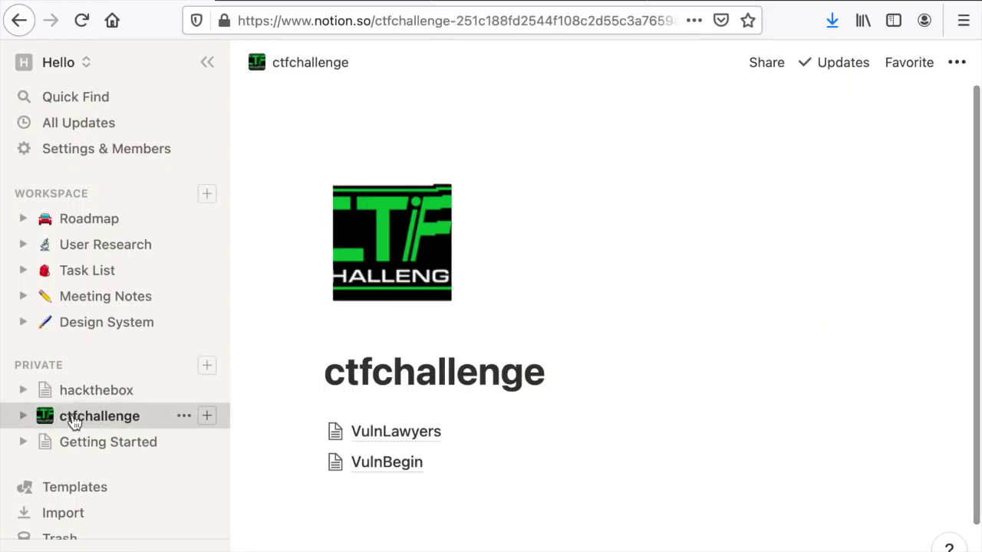
left_click(417, 442)
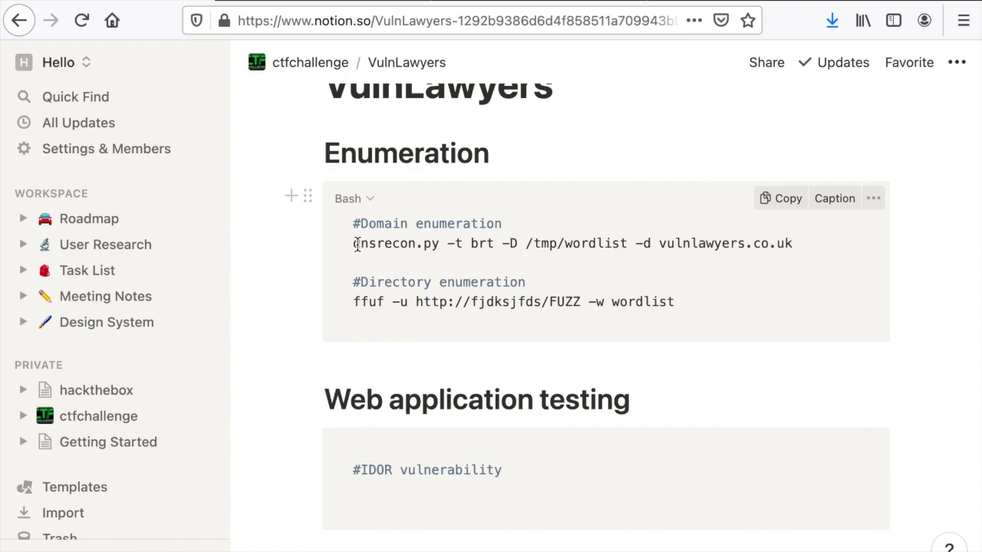
left_click_drag(354, 243, 793, 245)
left_click(480, 368)
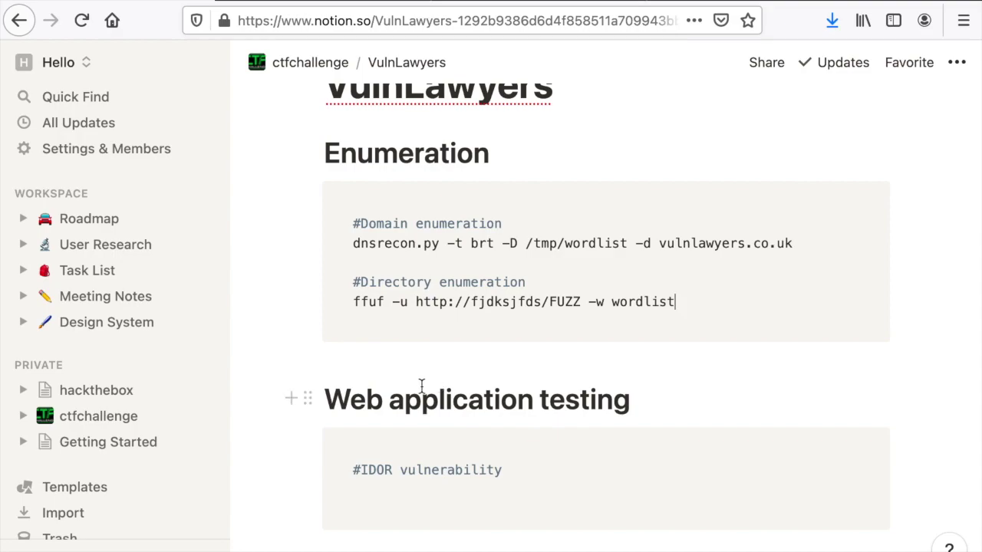
left_click(511, 481)
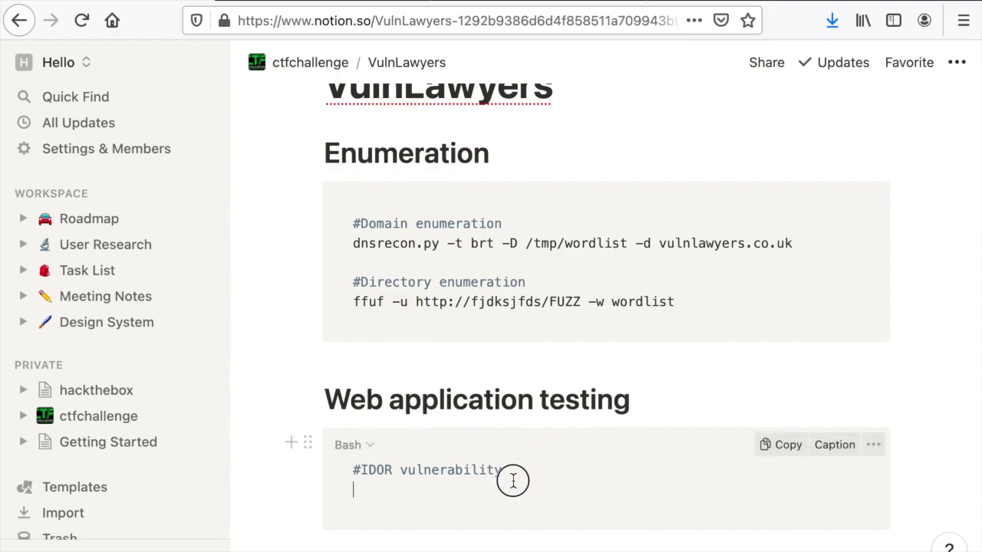
scroll(513, 481, "down", 2)
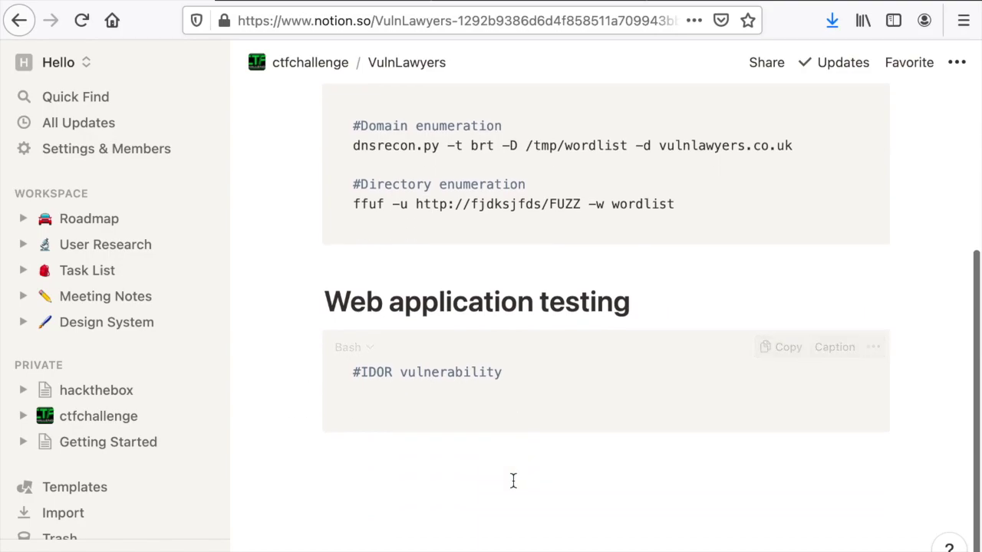
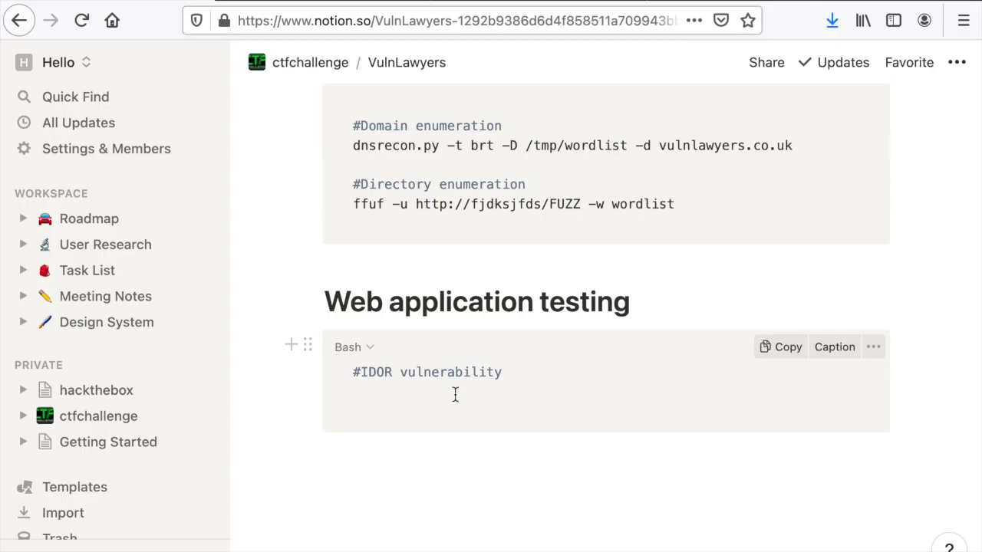
left_click(401, 463)
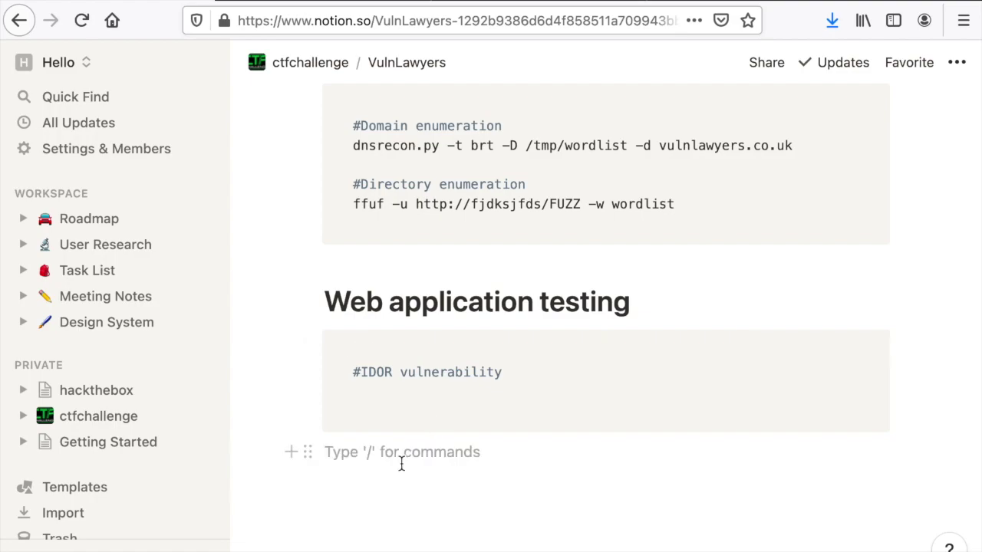
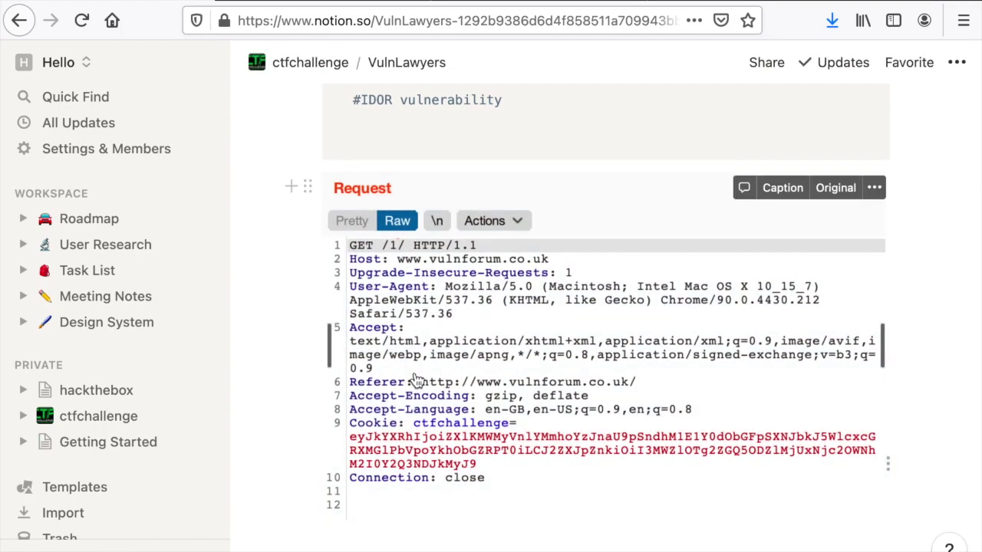
Add the note 'This is the main web page URL.' under the Request screenshot and narrow the image.
left_click(367, 538)
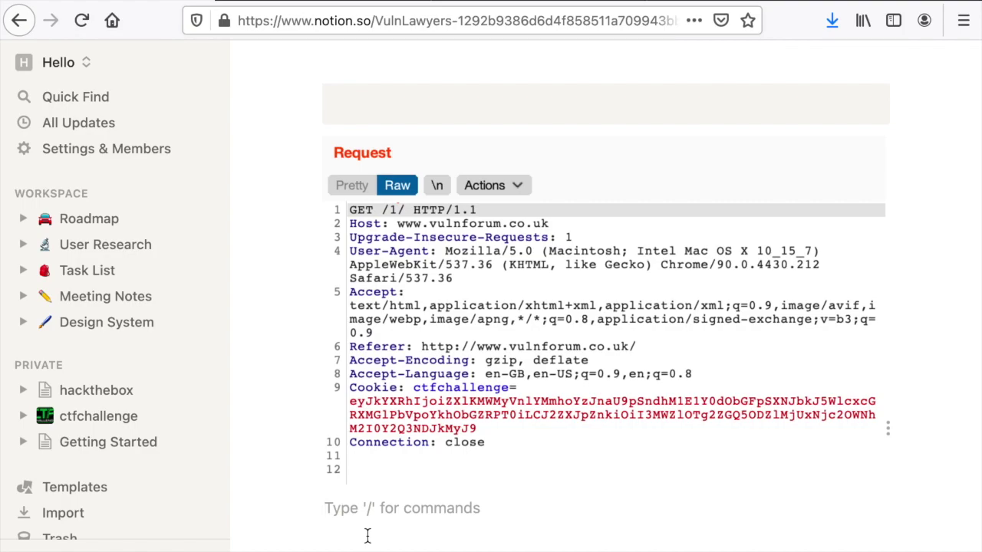
type("This i")
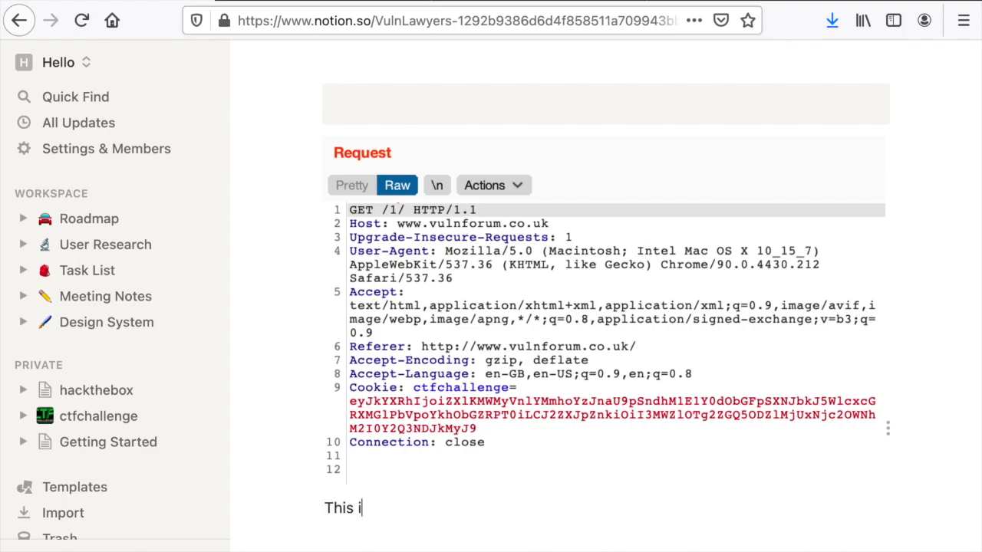
type("s the main web ")
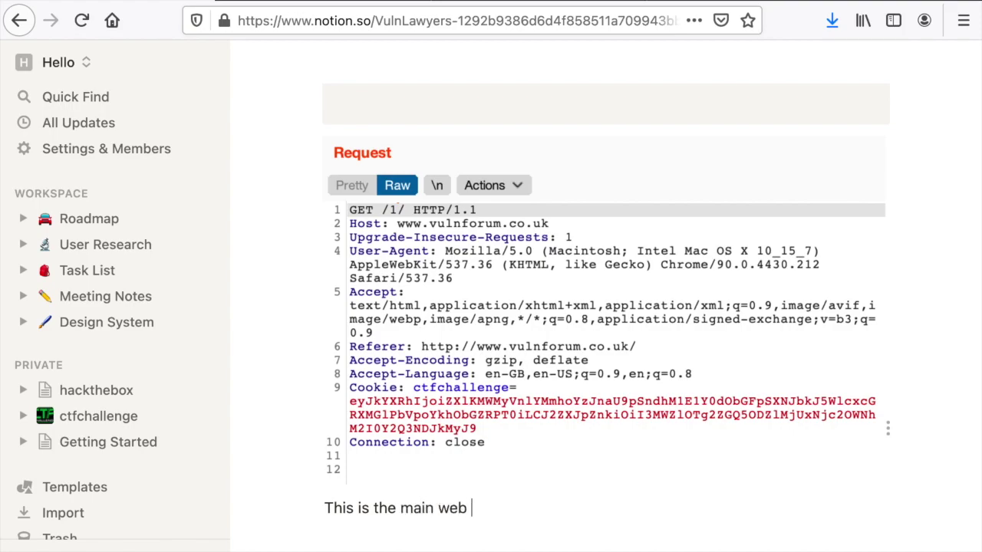
type("page URL")
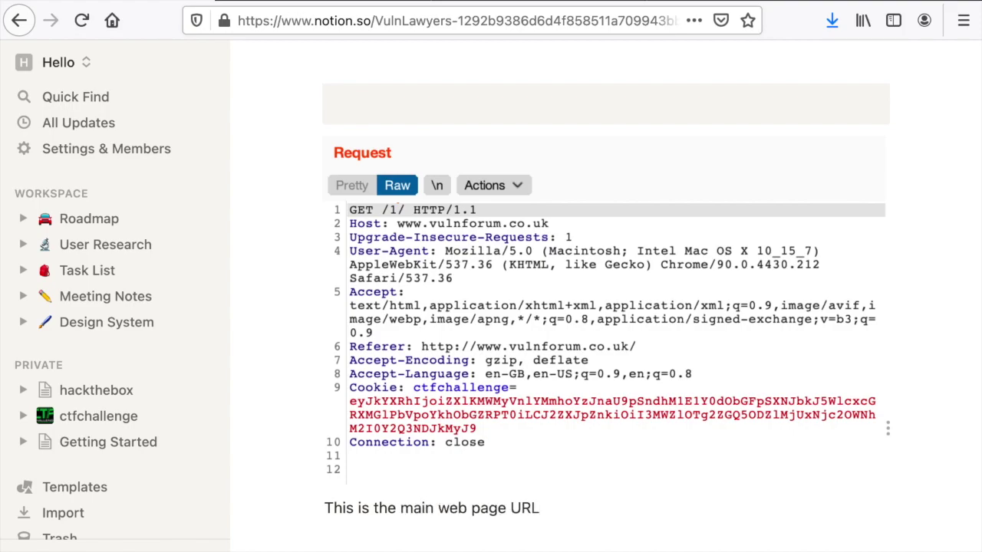
type(".")
left_click_drag(882, 347, 855, 341)
Scroll the Offshore Lab page past the Connection Pack .ovpn file toward the Walkthrough heading.
scroll(351, 297, "up", 3)
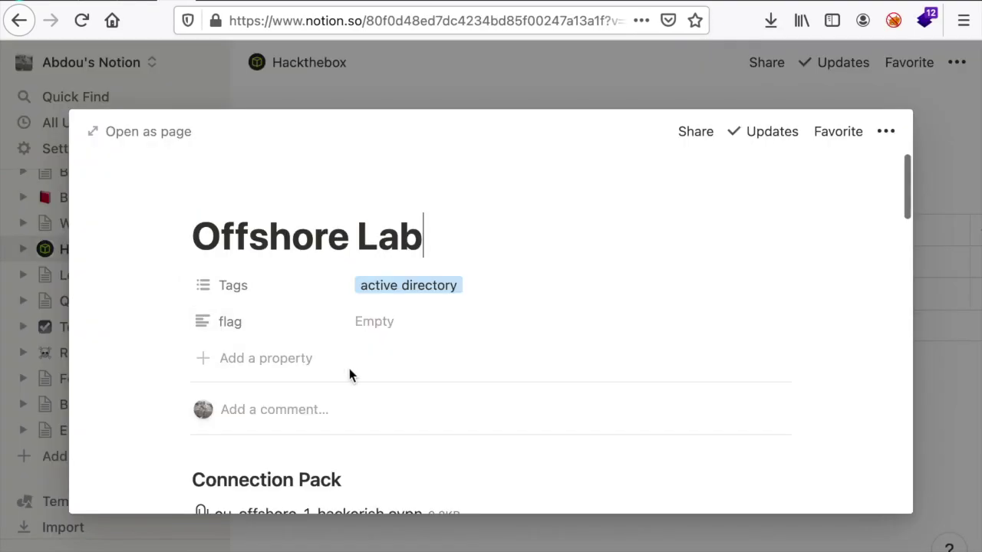
scroll(349, 369, "down", 1)
scroll(350, 369, "down", 1)
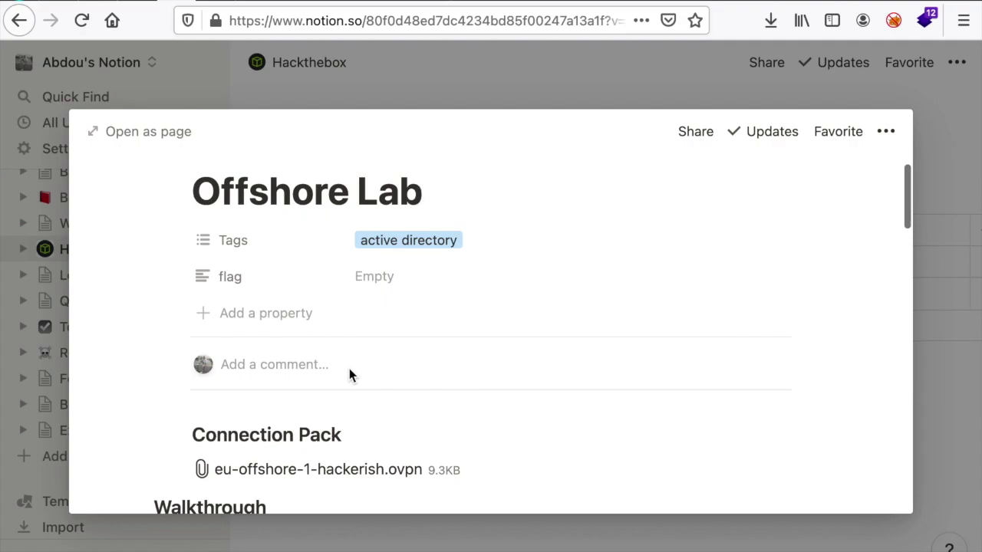
scroll(349, 374, "down", 1)
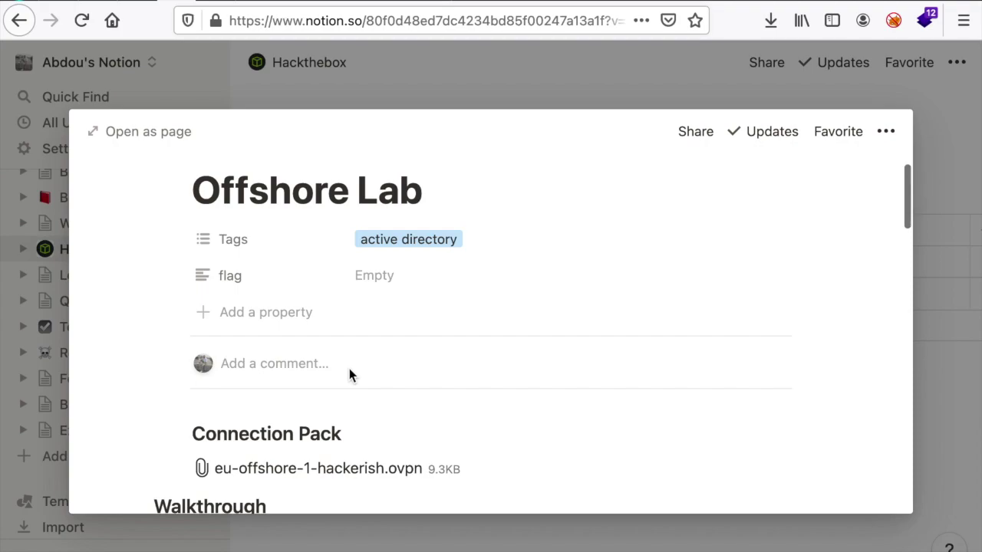
scroll(350, 375, "down", 1)
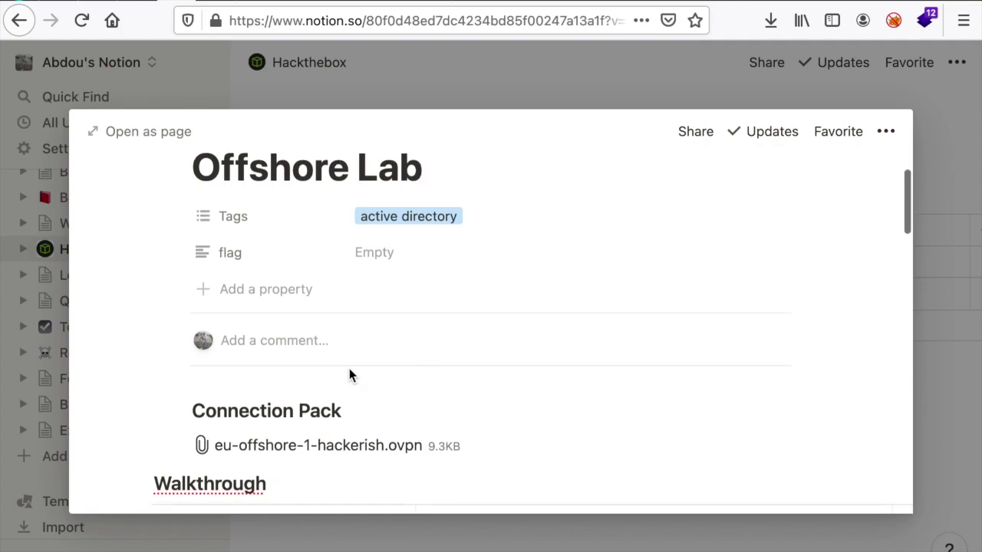
Scroll down to the Offshore Lab Walkthrough table and start a search within it.
scroll(349, 375, "down", 5)
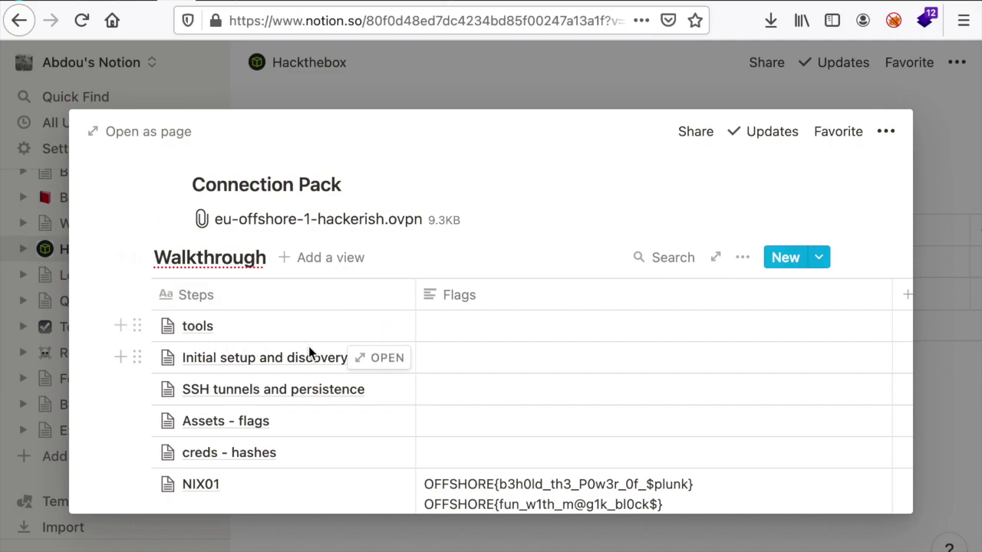
left_click(666, 260)
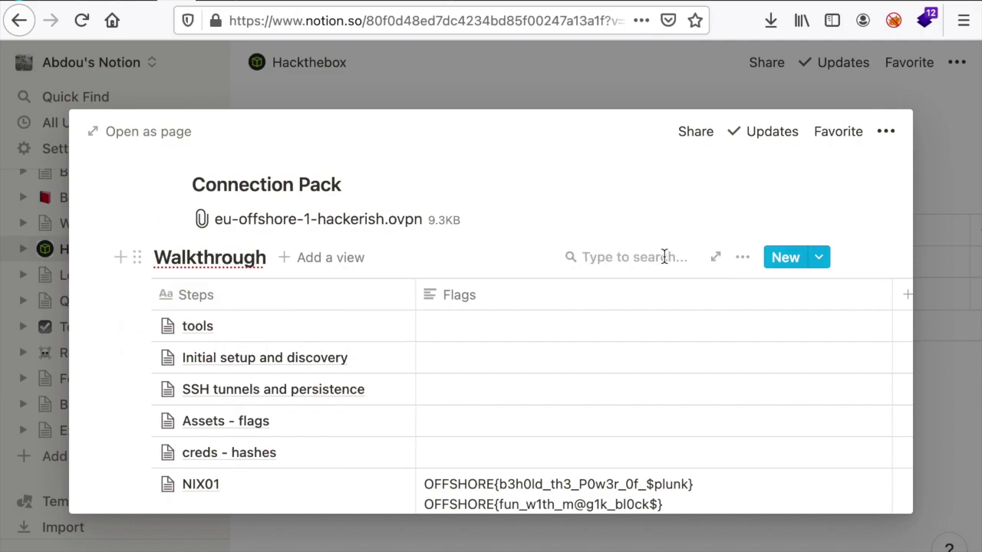
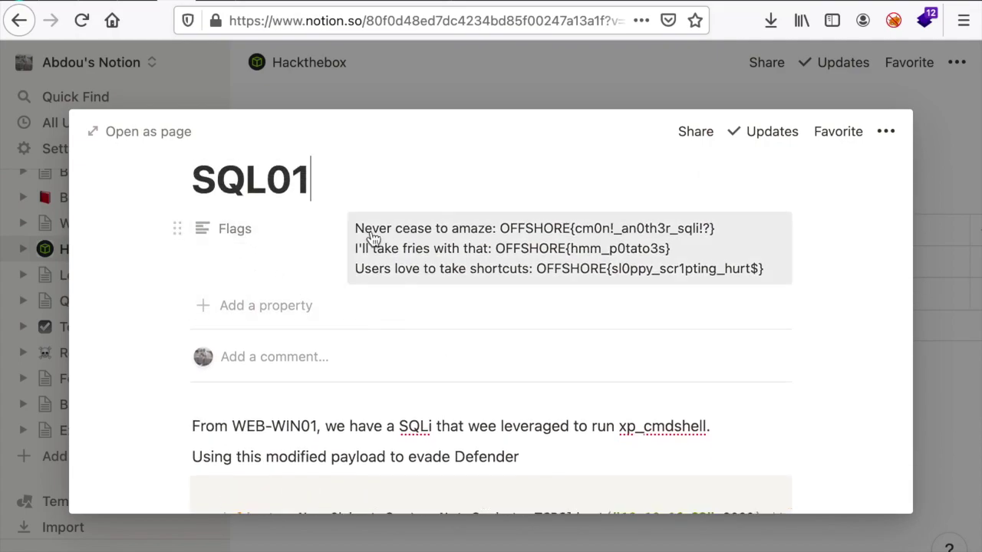
Scroll the SQL01 page to the SQLi notes and PowerShell payload and base64 code blocks.
scroll(403, 299, "down", 3)
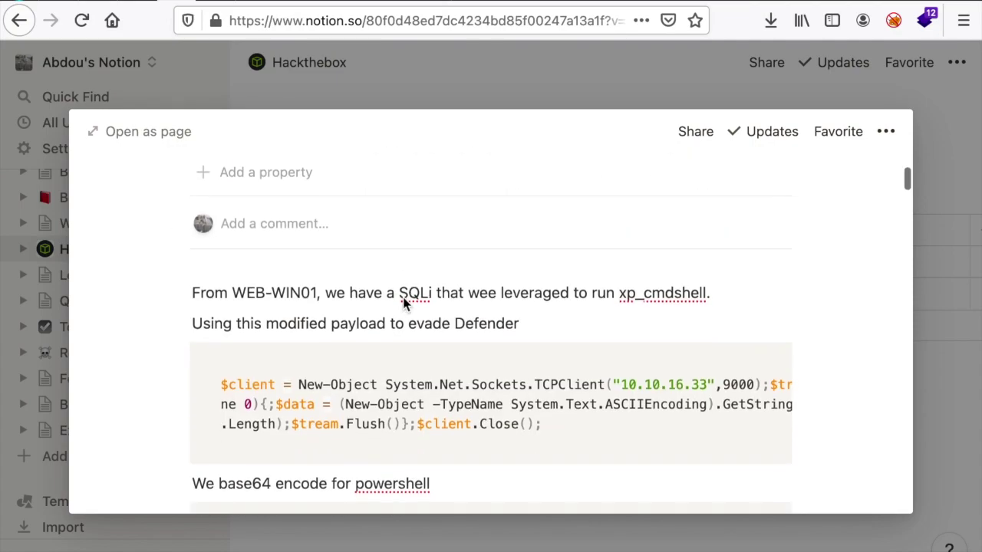
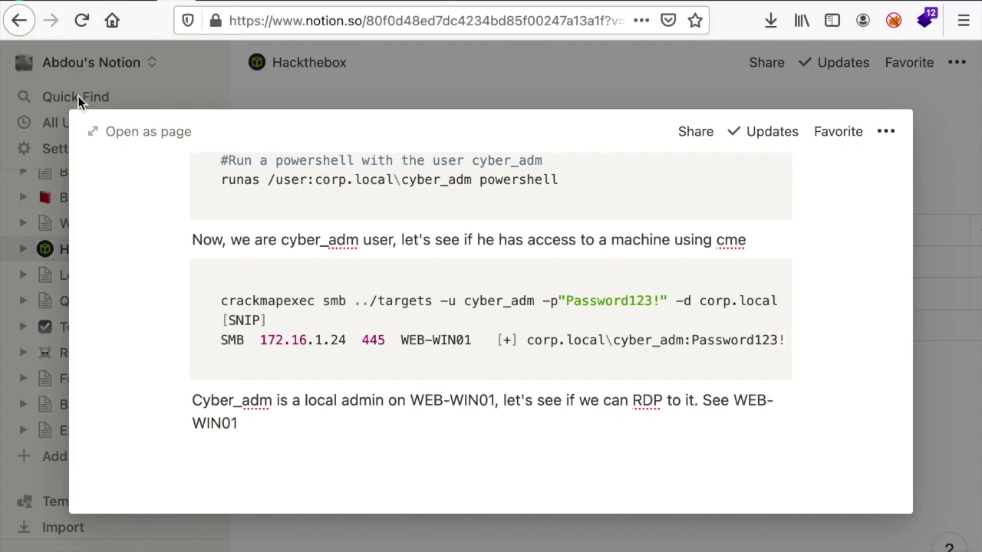
Open Quick Find over the Hackthebox walkthrough page to list recent pages like SQL01 and Offshore Lab.
left_click(78, 95)
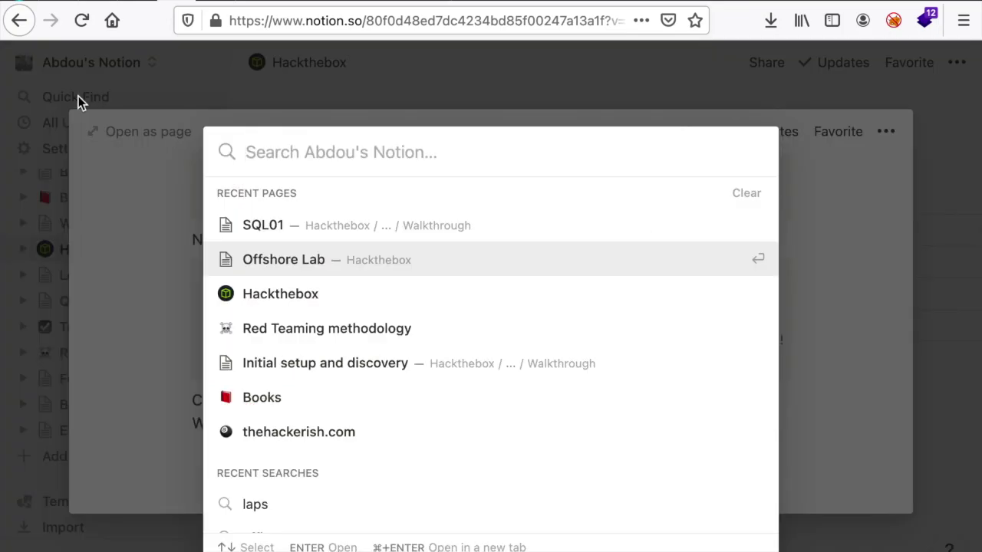
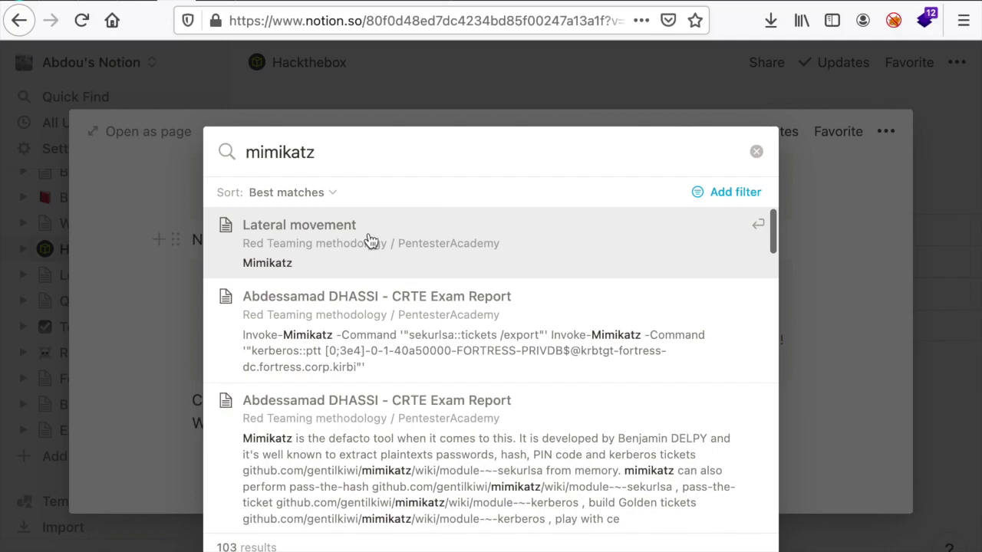
Limit the mimikatz search to pages in Hackthebox, then open the ctfchallenge page from the sidebar.
key("ctrl+p")
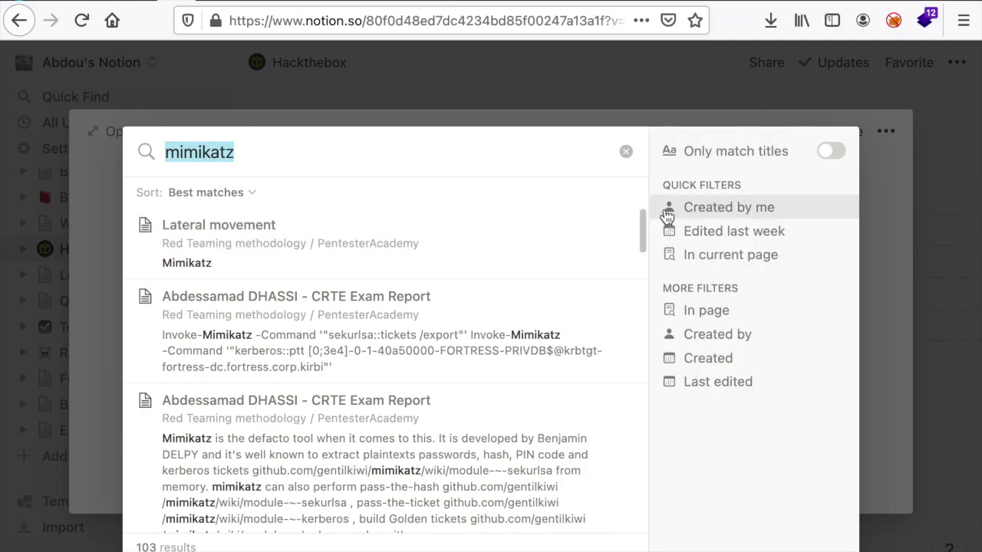
left_click(708, 310)
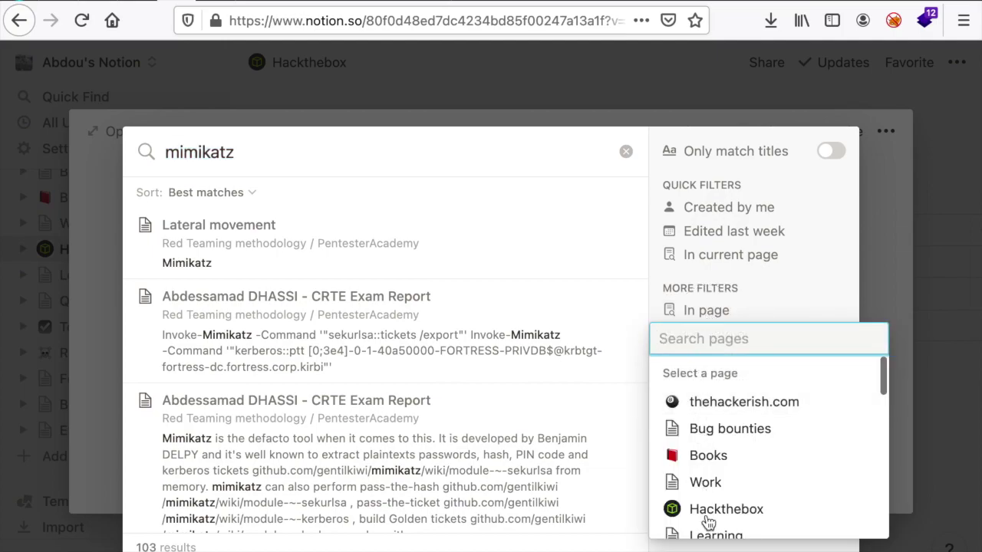
left_click(706, 522)
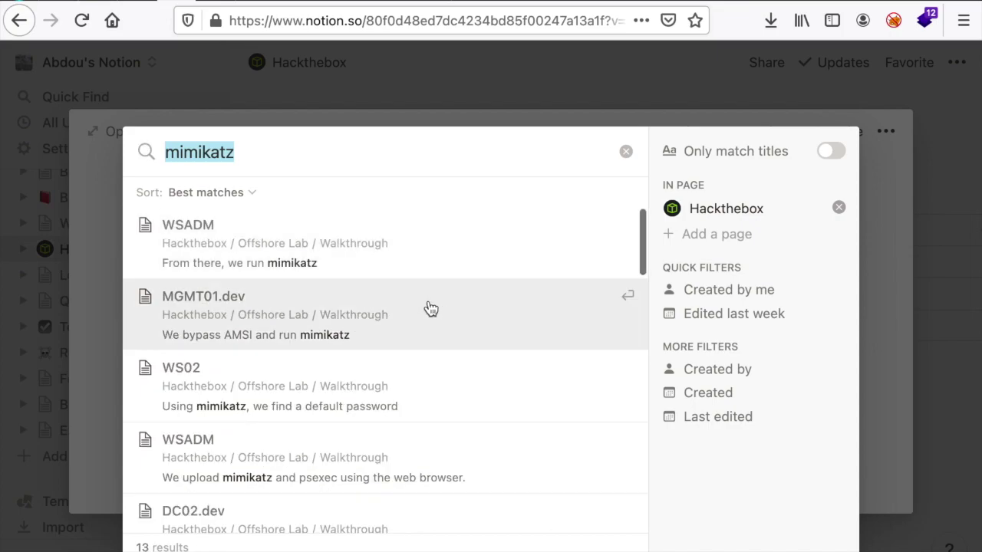
scroll(357, 350, "down", 1)
scroll(361, 355, "down", 5)
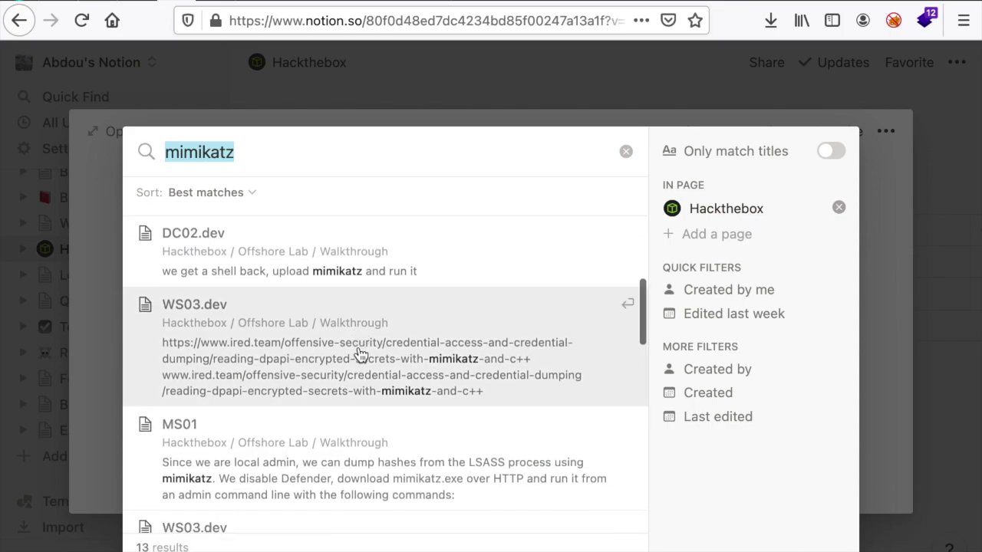
scroll(361, 355, "up", 5)
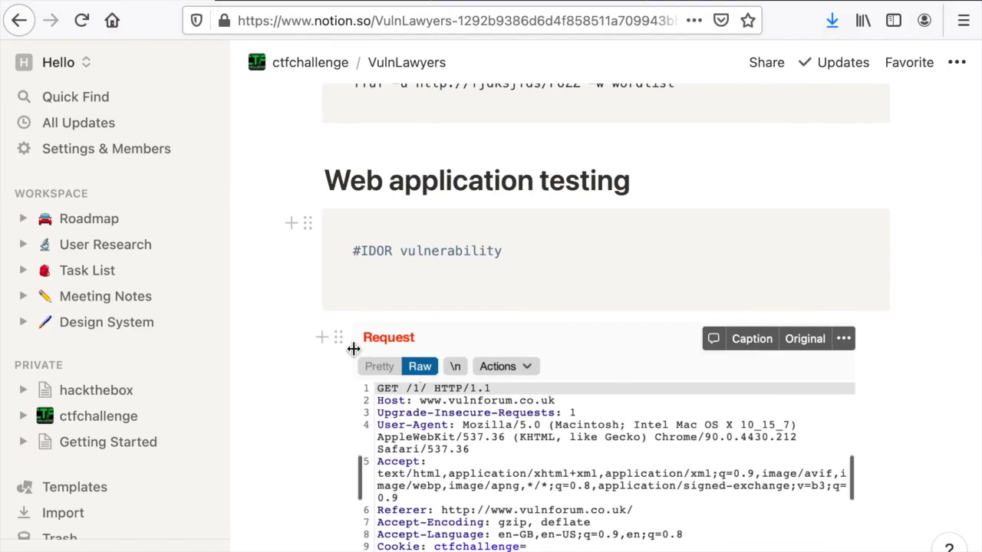
left_click(111, 424)
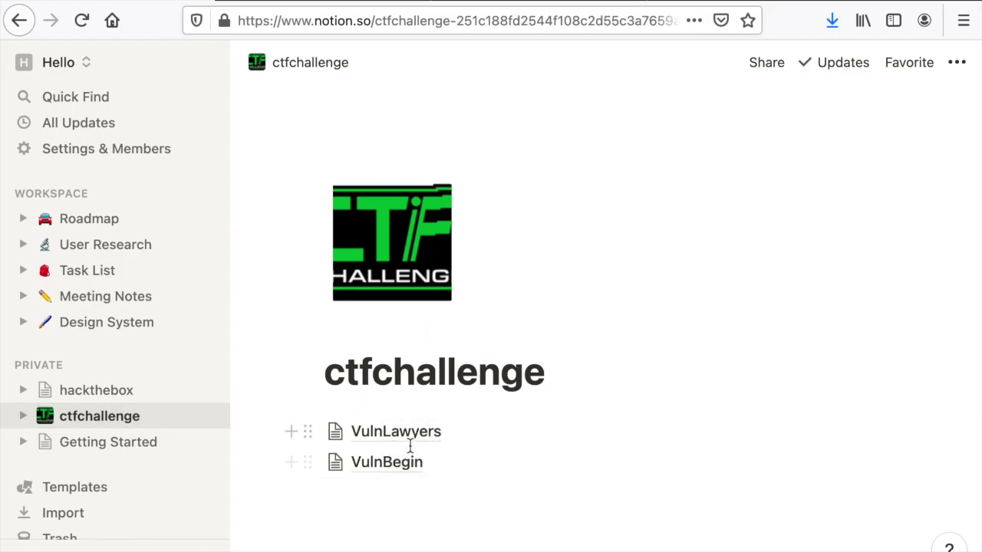
Search 'enumeration' within ctfchallenge pages and open the VulnBegin result.
key("super+p")
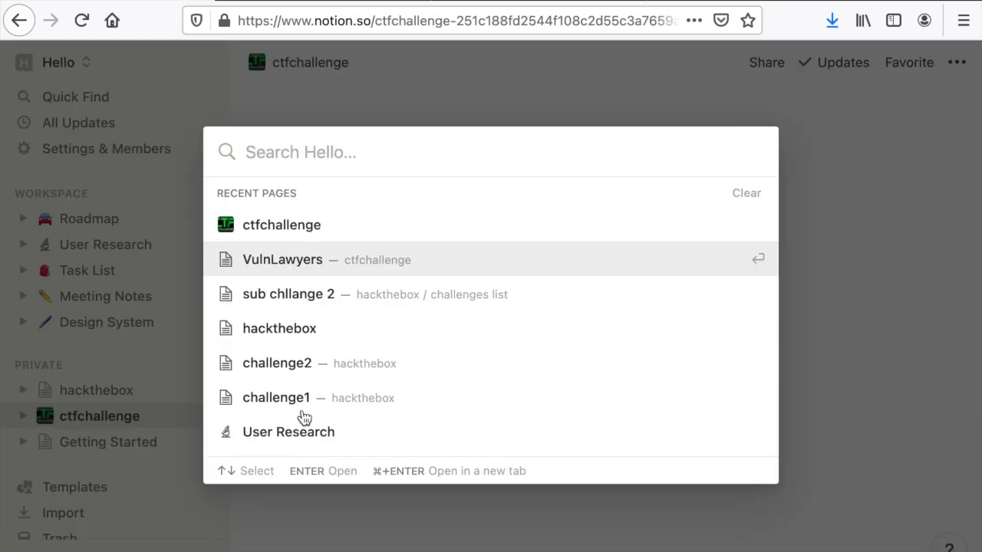
type("enumeration")
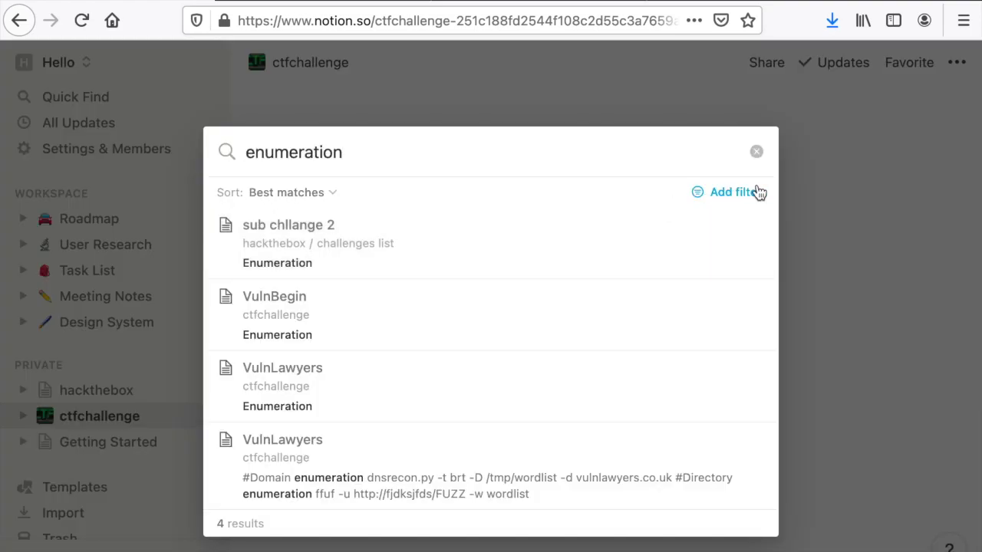
left_click(757, 191)
left_click(703, 318)
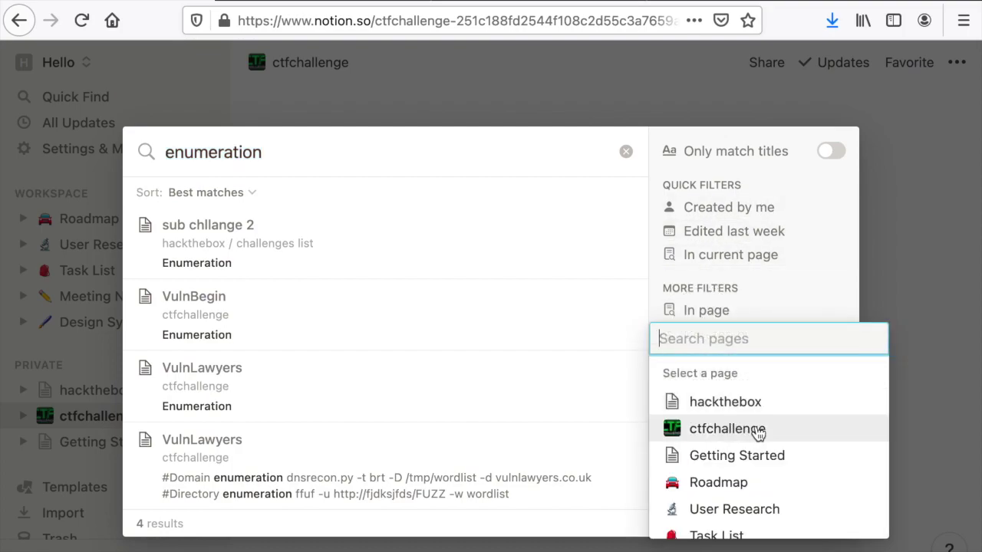
left_click(750, 430)
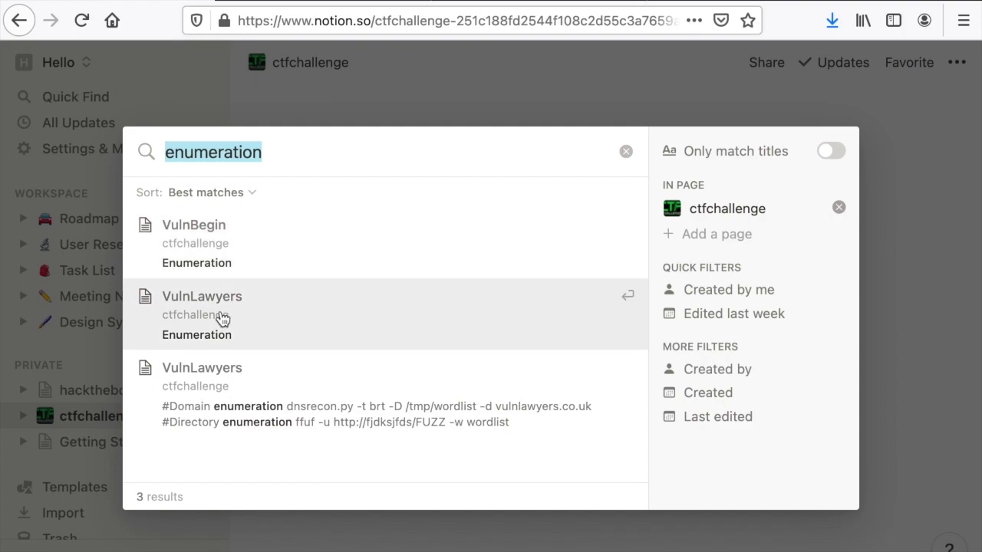
left_click(248, 260)
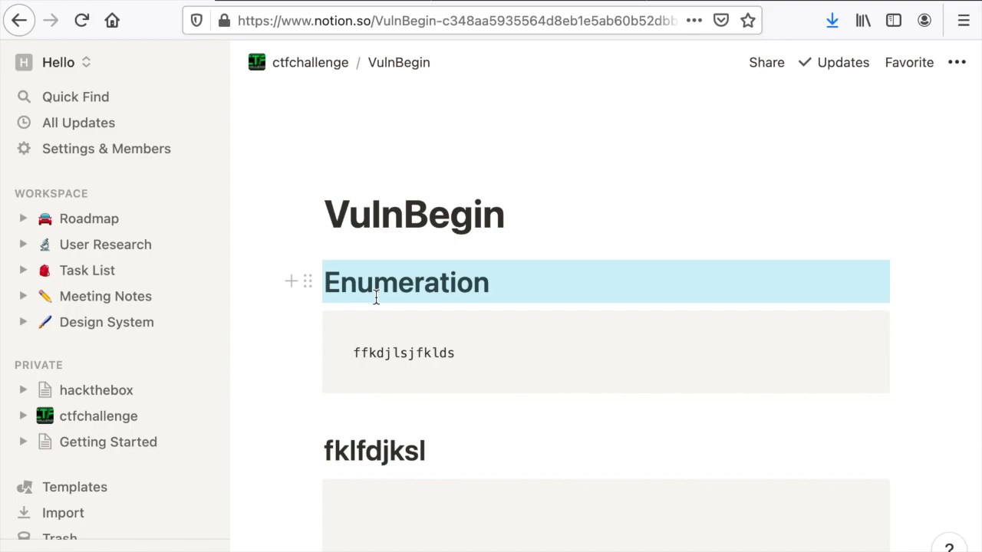
left_click(471, 285)
Export the VulnBegin page as a PDF at Letter format, 100% scale, and open VulnBegin.pdf.
scroll(407, 350, "down", 3)
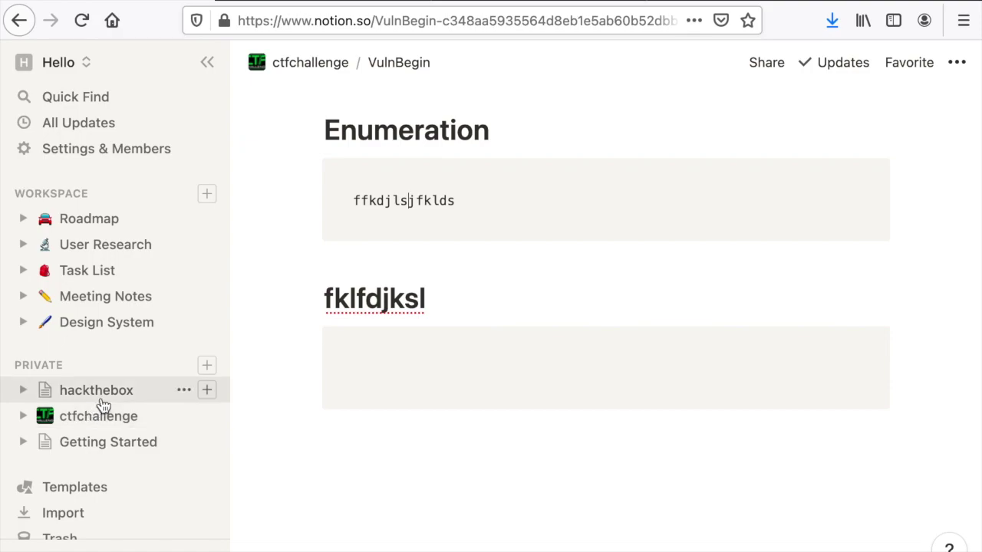
scroll(491, 286, "up", 2)
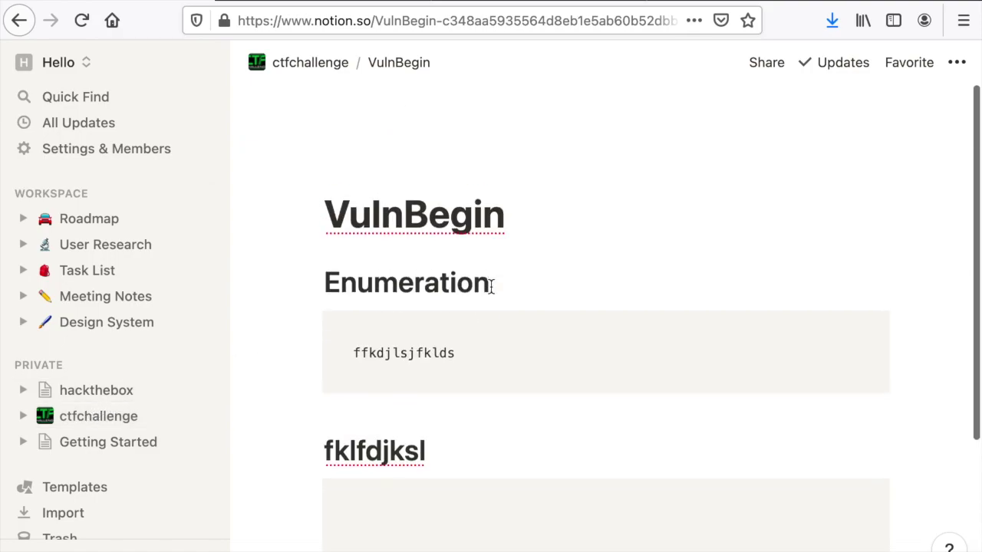
left_click(957, 65)
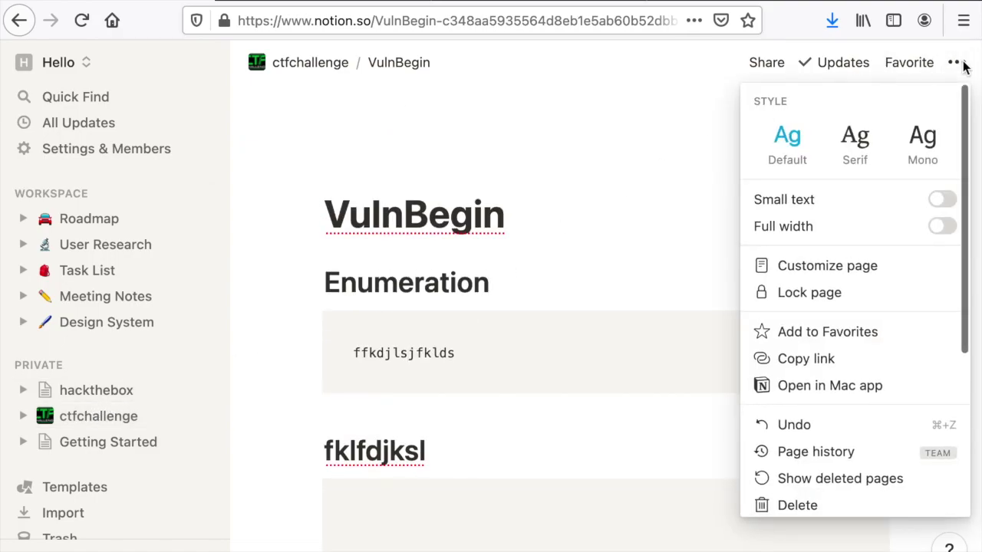
scroll(833, 307, "down", 3)
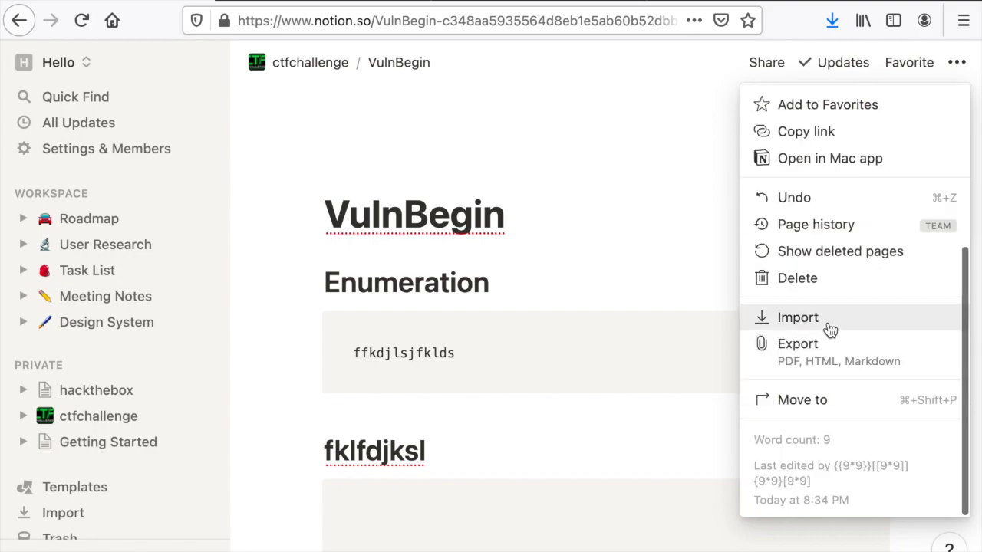
left_click(822, 349)
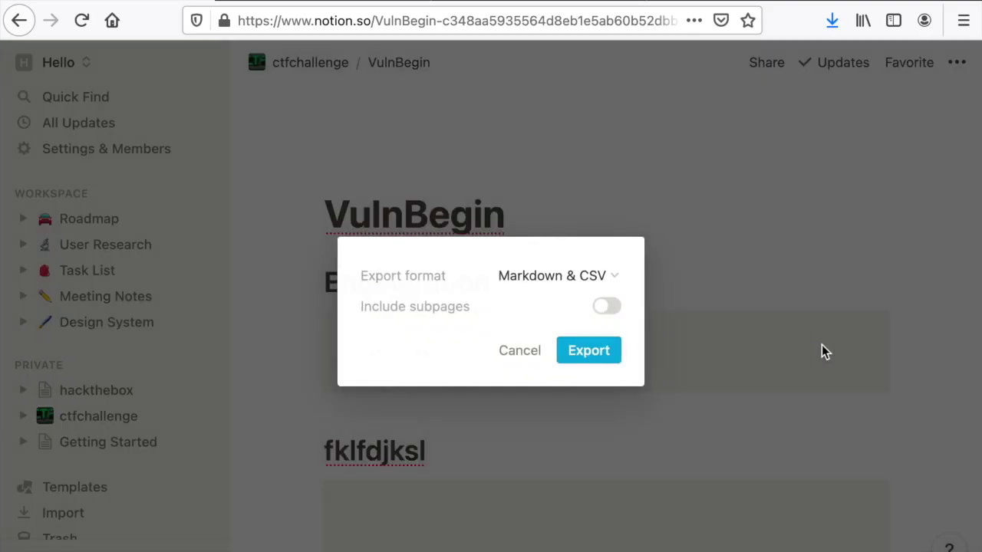
left_click(596, 283)
left_click(502, 310)
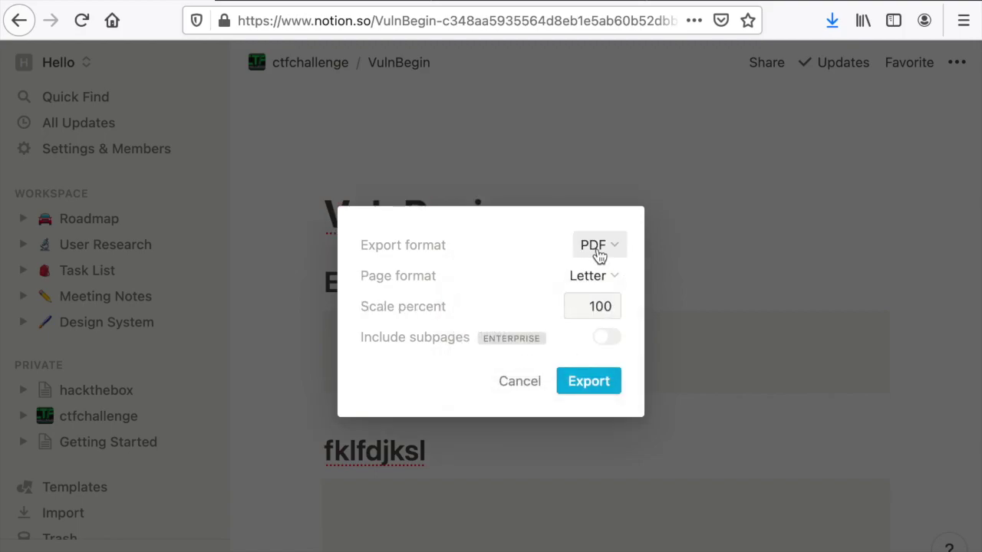
left_click(575, 390)
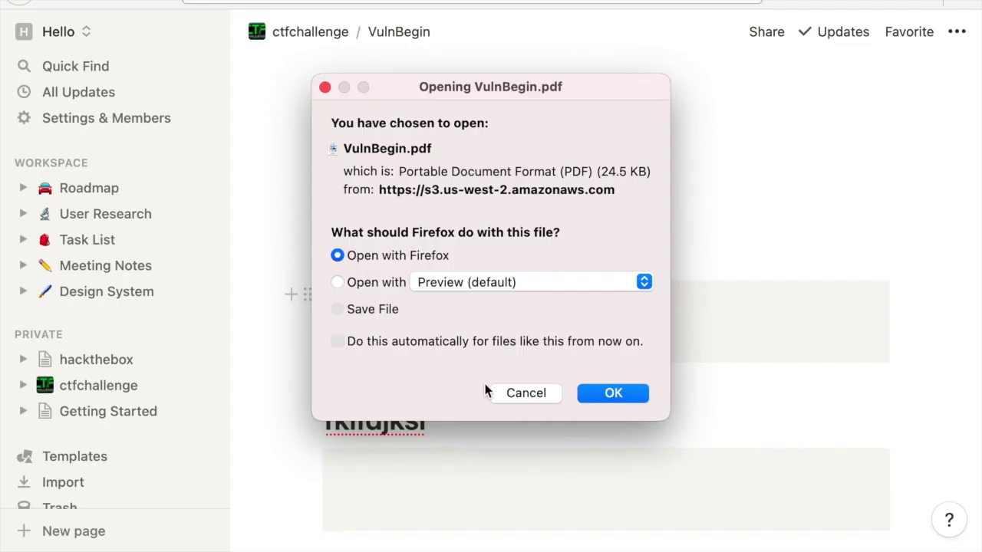
left_click(584, 399)
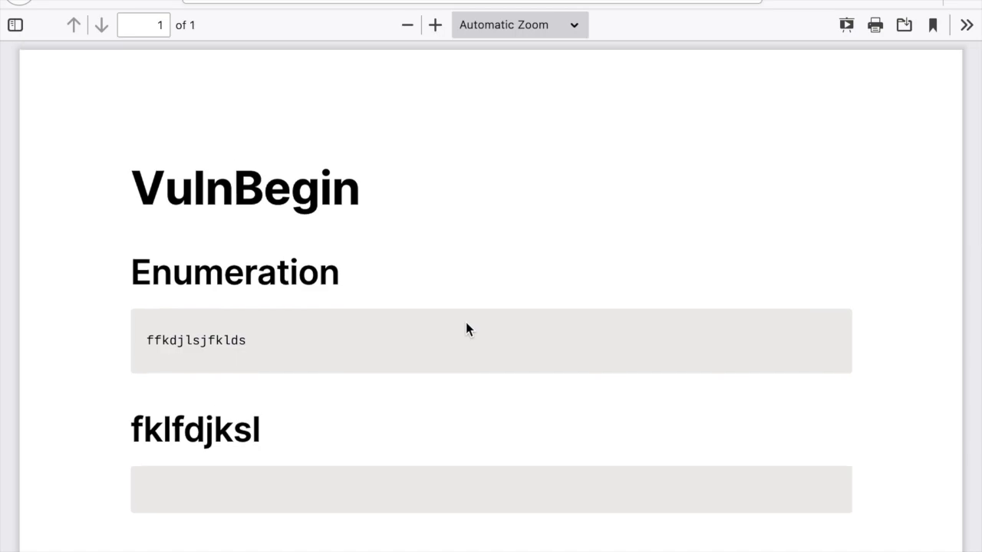
Scroll through the exported VulnBegin PDF, then switch back to the Notion tab.
scroll(467, 329, "down", 3)
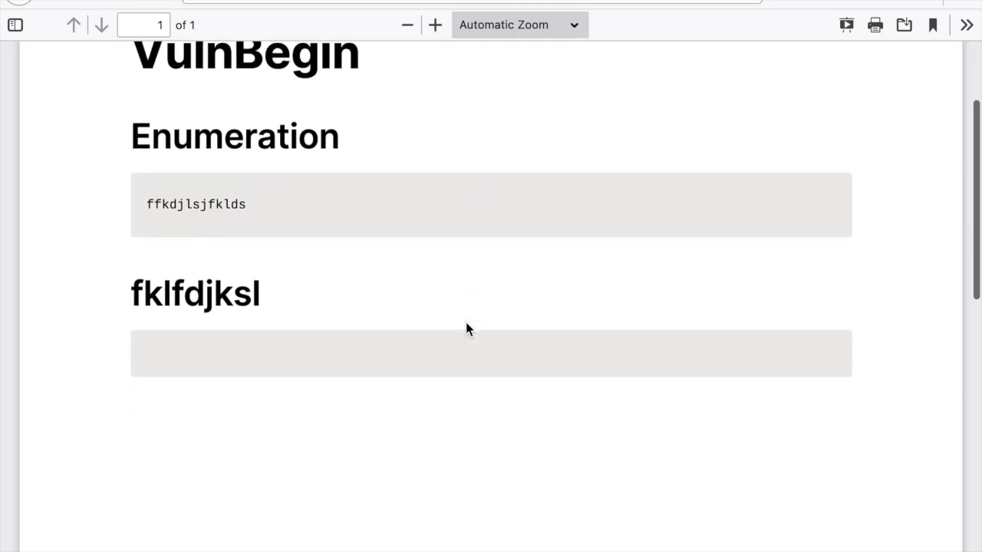
scroll(466, 329, "up", 2)
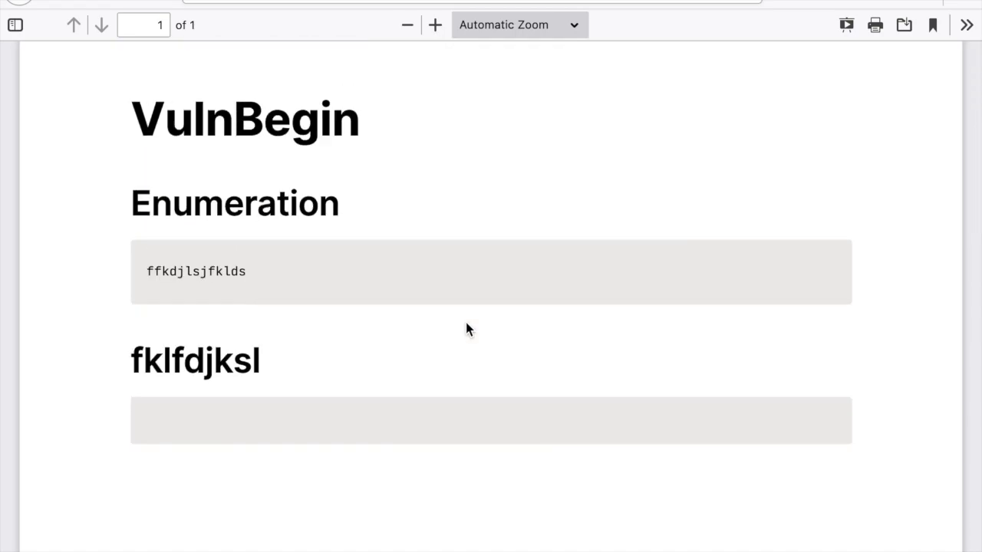
key("ctrl+shift+Tab")
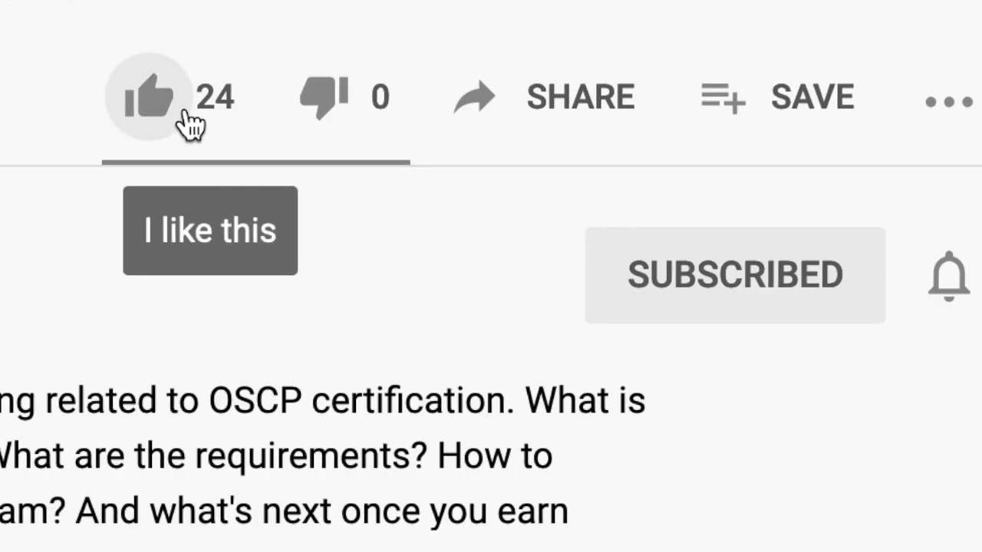
Like the thehackerish video, raising its like count from 24 to 25.
left_click(189, 125)
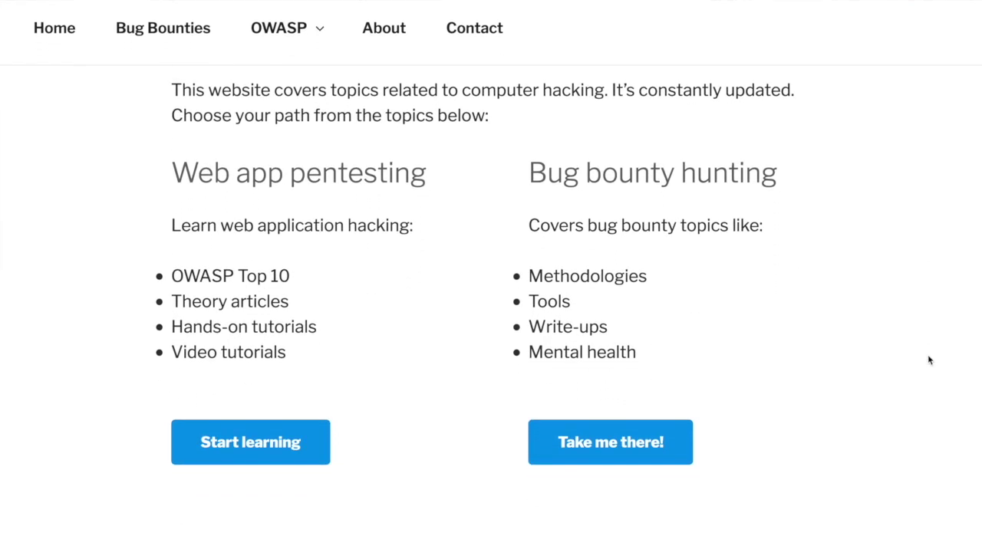
Open the OWASP Top 10 guide and follow its link to the free hacking lab page.
left_click(326, 445)
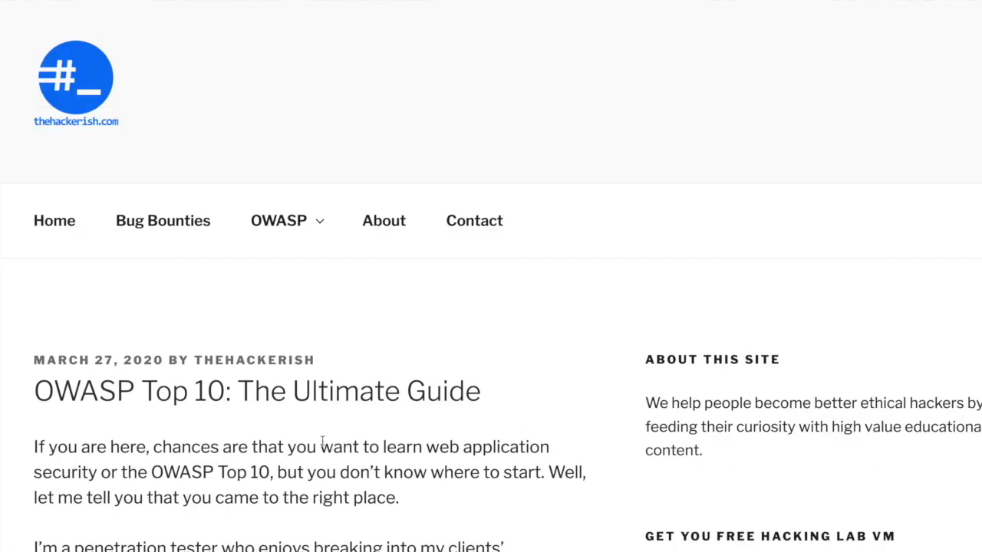
scroll(322, 444, "down", 4)
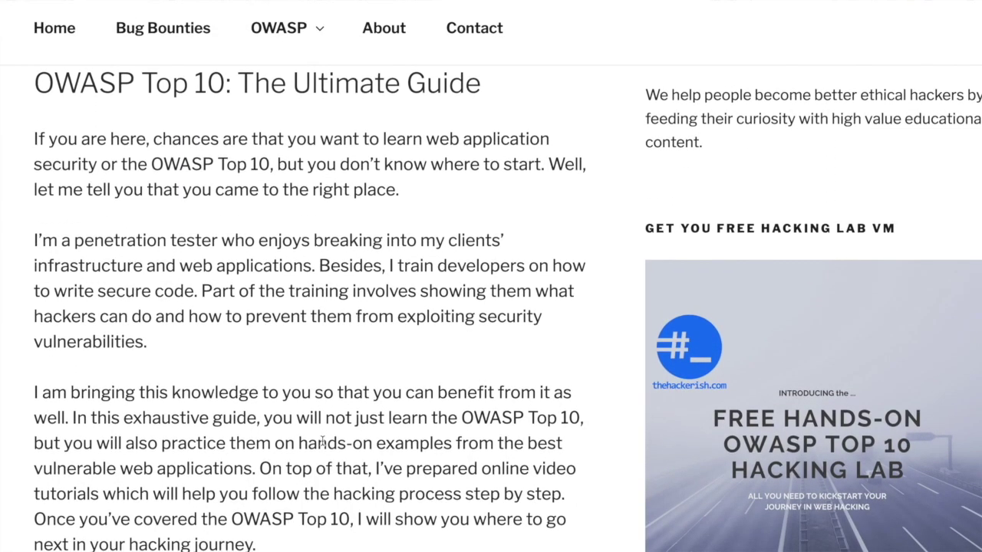
scroll(322, 444, "down", 6)
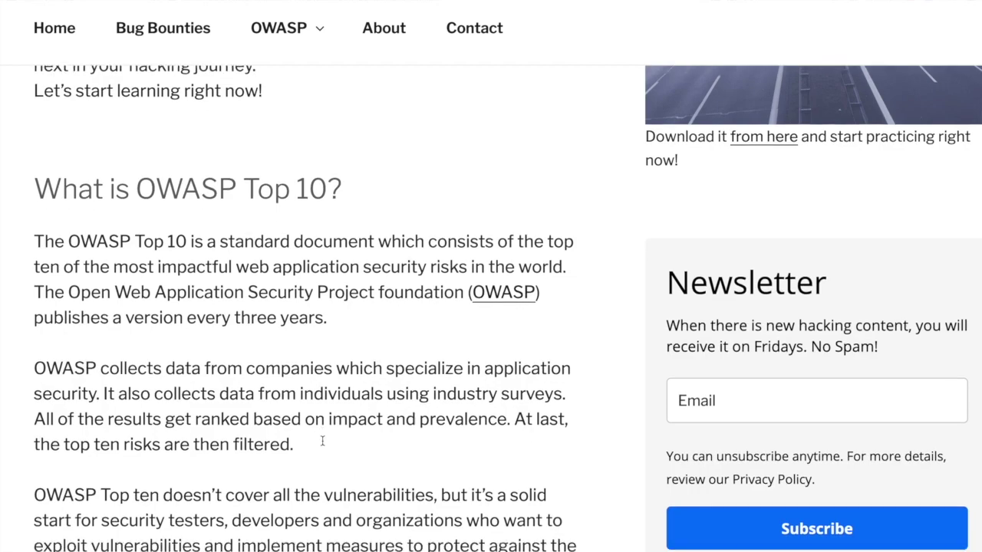
scroll(322, 442, "up", 4)
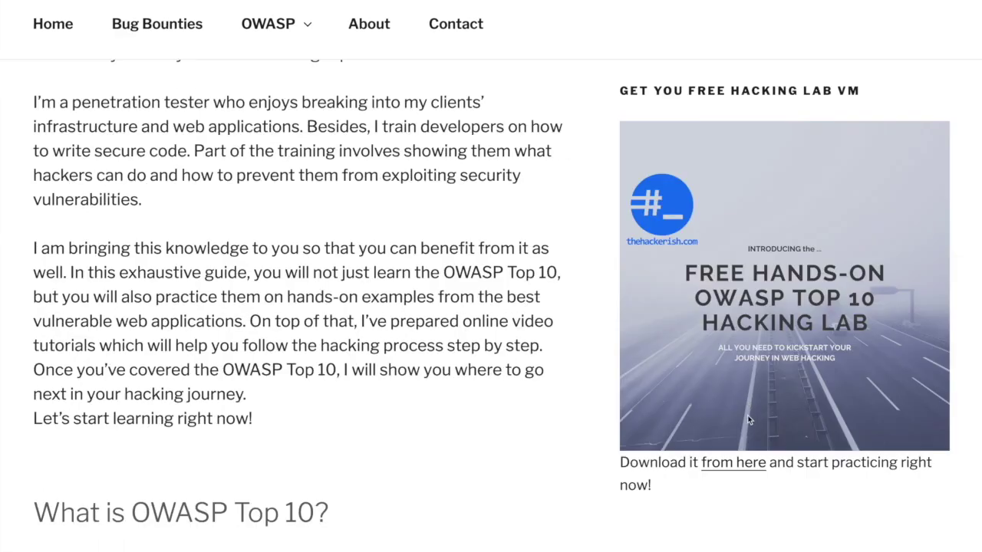
left_click(740, 462)
scroll(767, 469, "down", 5)
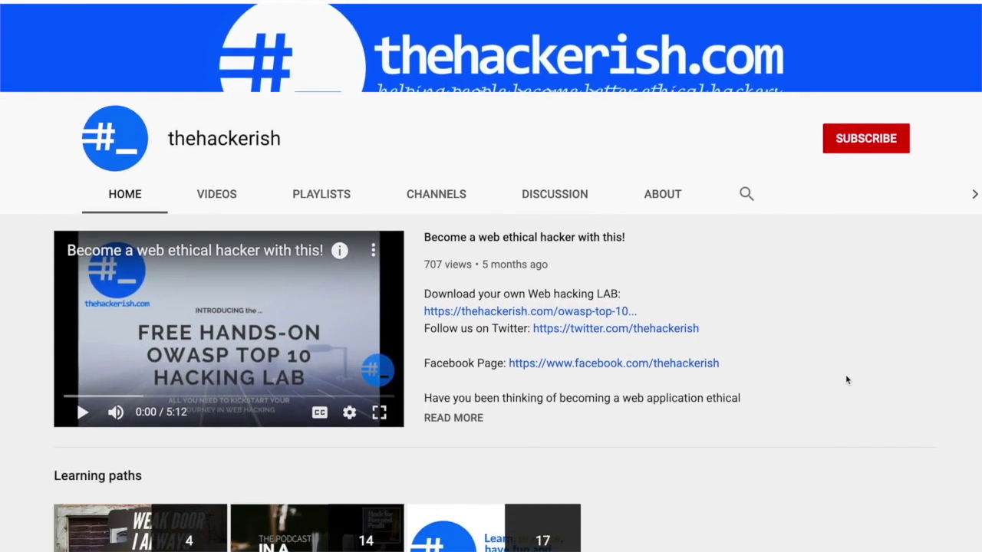
Play all of the OWASP Top 10 training playlist and scroll through its 17 videos.
scroll(847, 379, "down", 5)
left_click(504, 172)
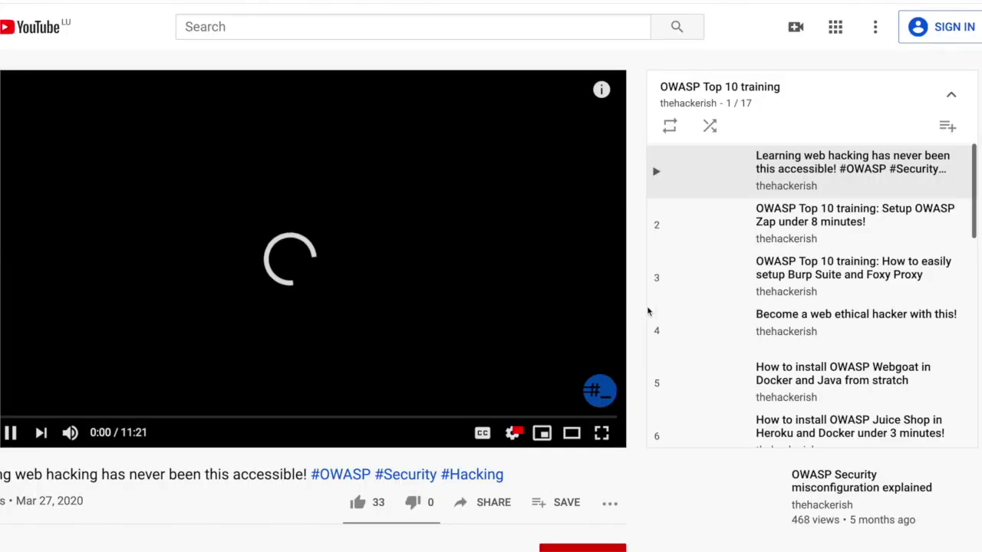
scroll(729, 330, "down", 3)
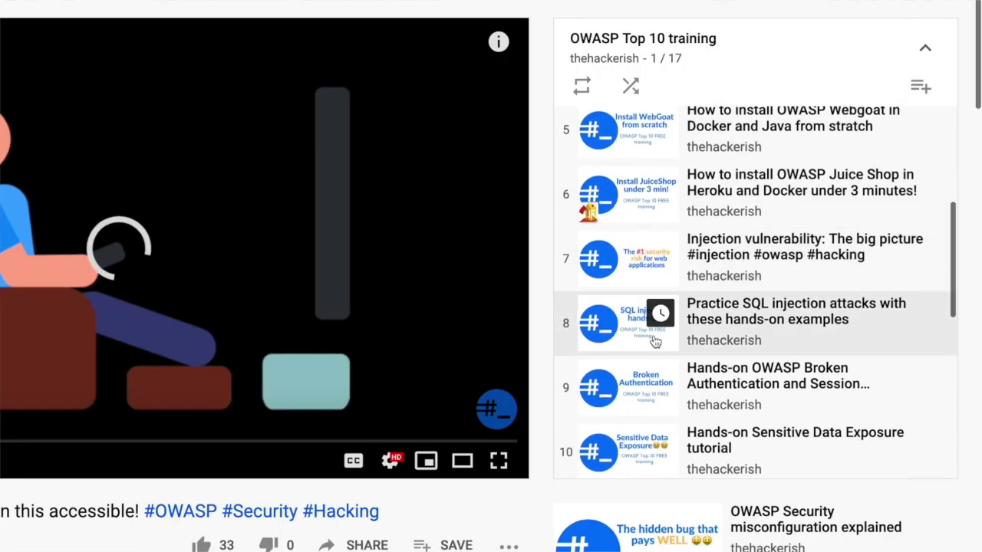
scroll(655, 341, "down", 4)
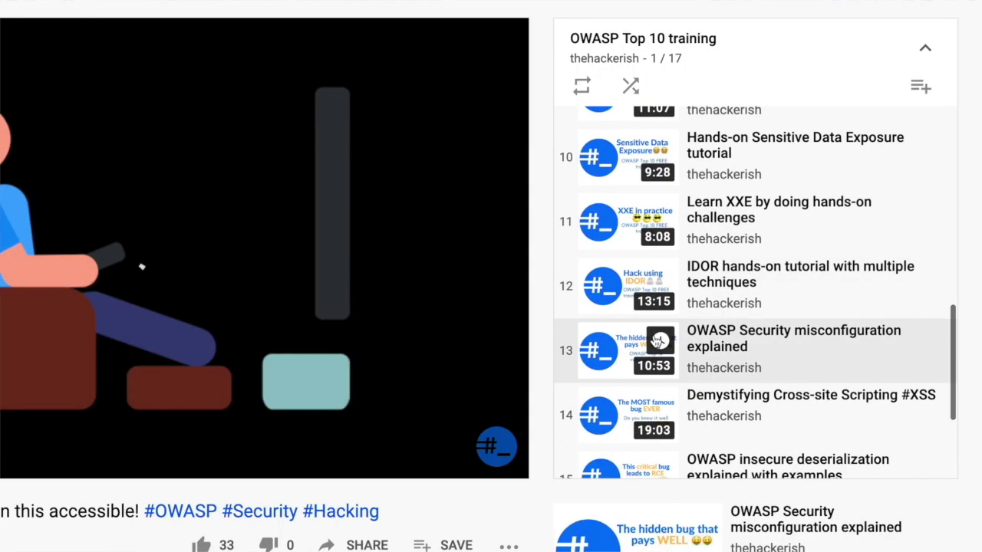
scroll(658, 342, "down", 3)
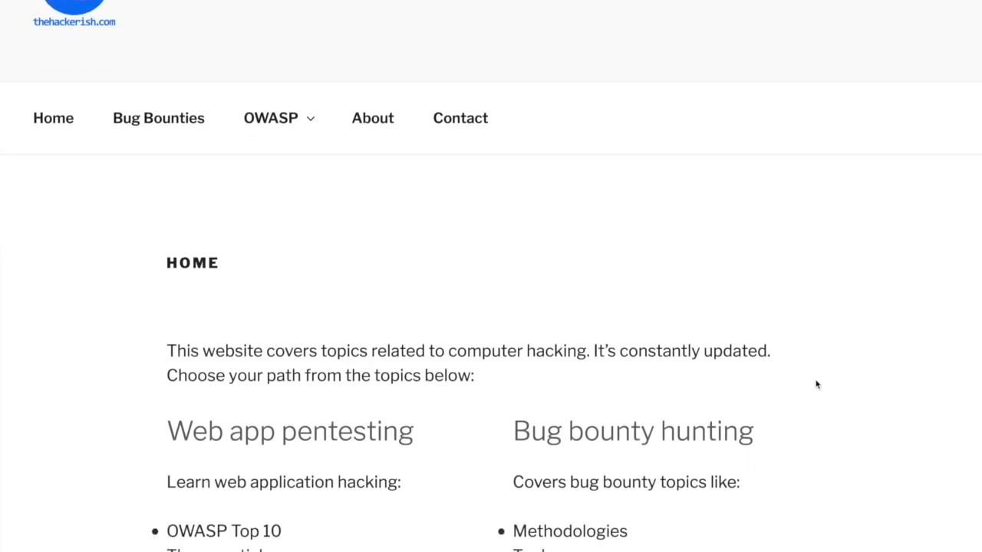
scroll(816, 385, "down", 4)
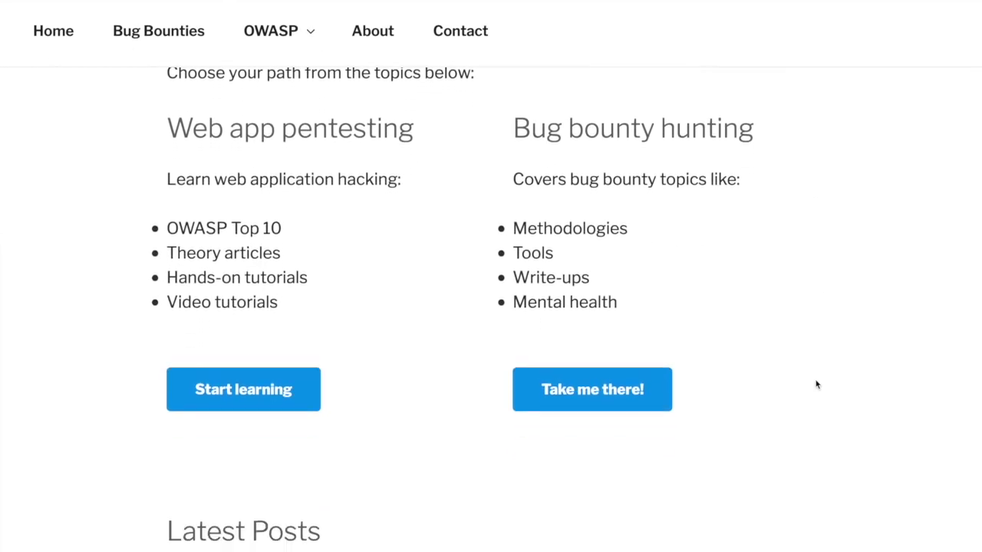
Open the OSCP Certification post and subscribe to the newsletter with an e-mail address.
scroll(816, 385, "down", 4)
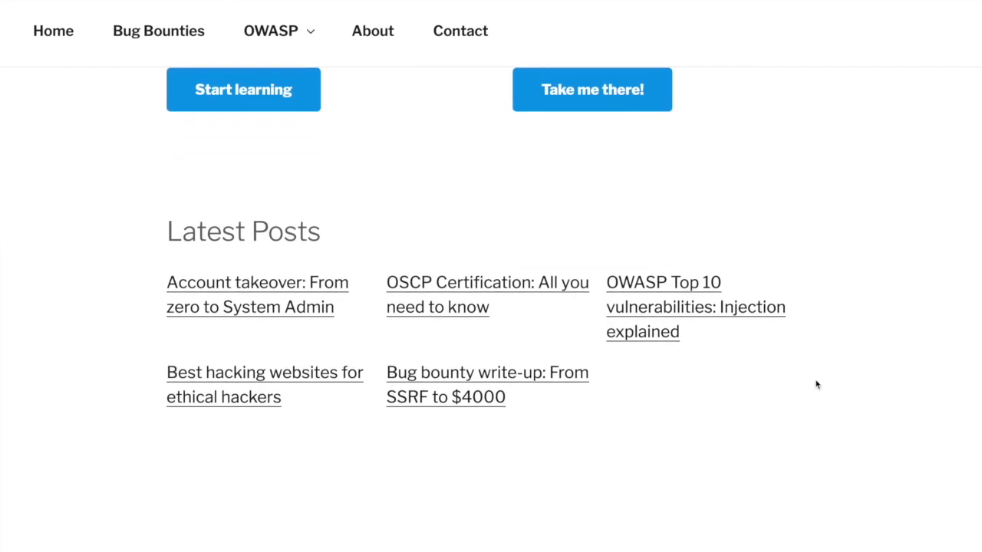
left_click(541, 257)
scroll(542, 256, "down", 9)
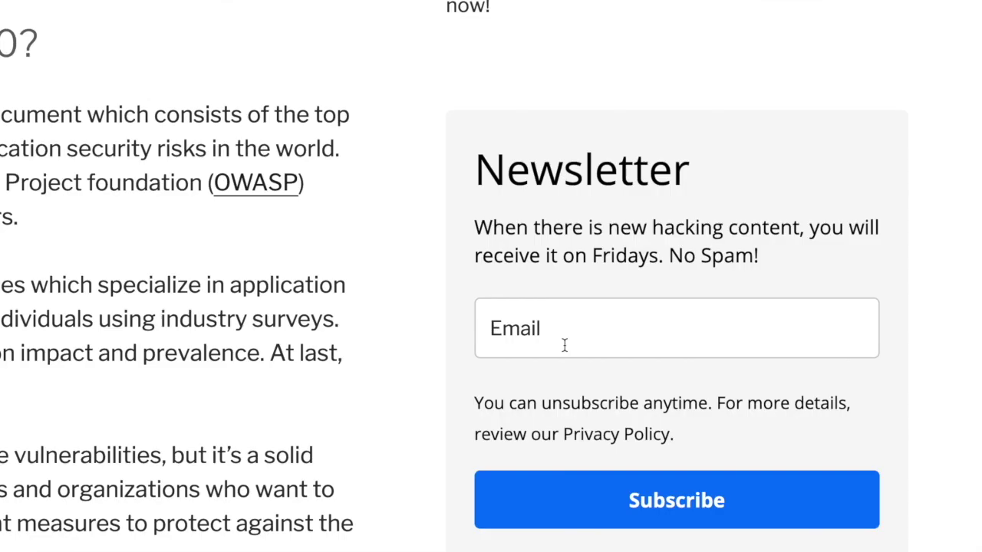
type("email@")
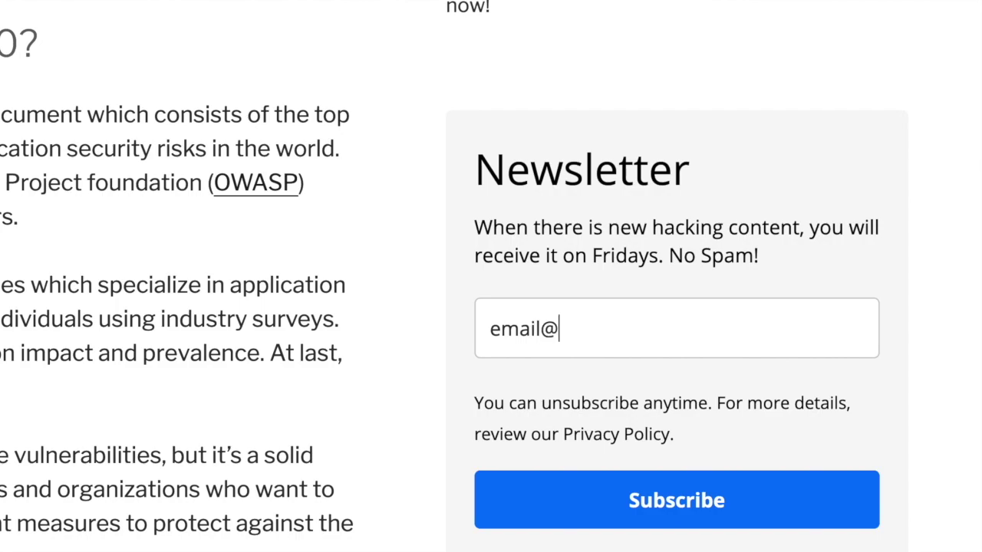
type("email.com")
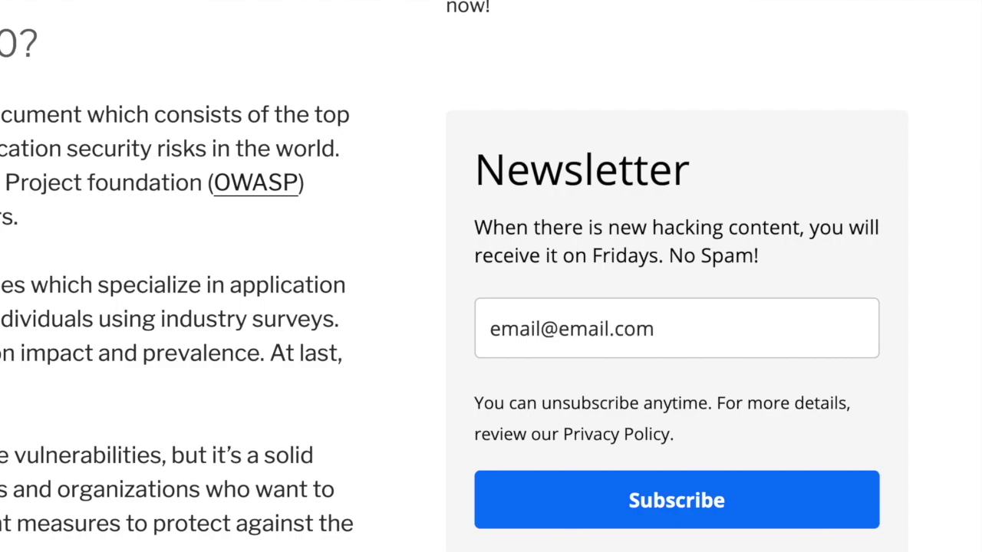
left_click(612, 500)
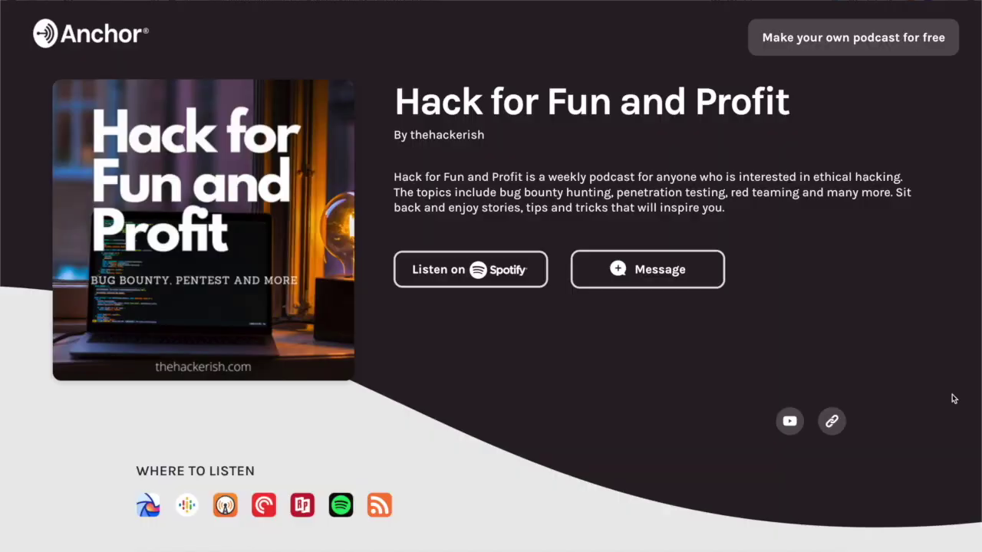
scroll(951, 399, "down", 7)
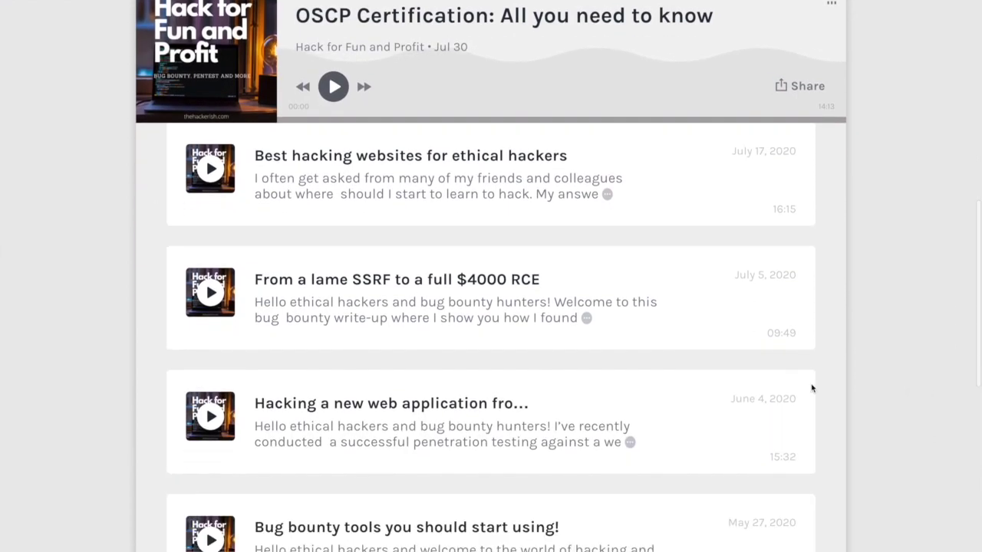
scroll(813, 389, "down", 3)
scroll(794, 392, "down", 6)
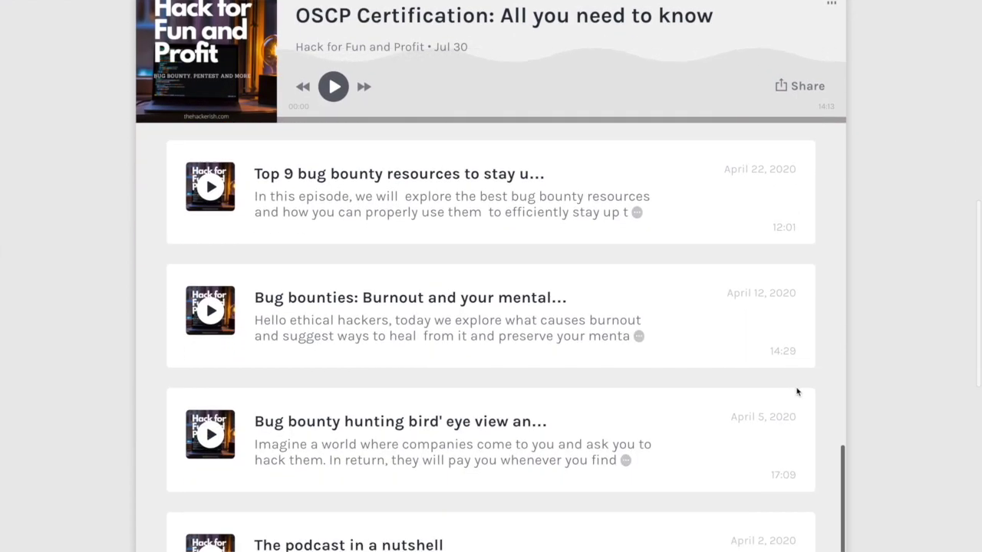